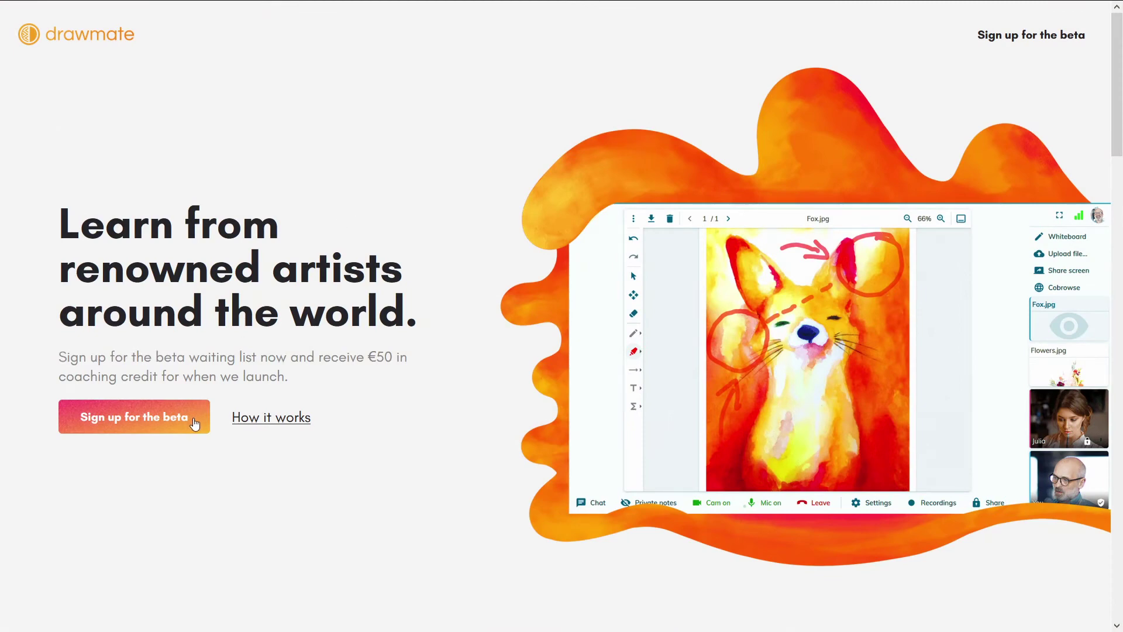
# Walk through the live beta sign-up popup with a name and email to its final step
pyautogui.click(194, 424)
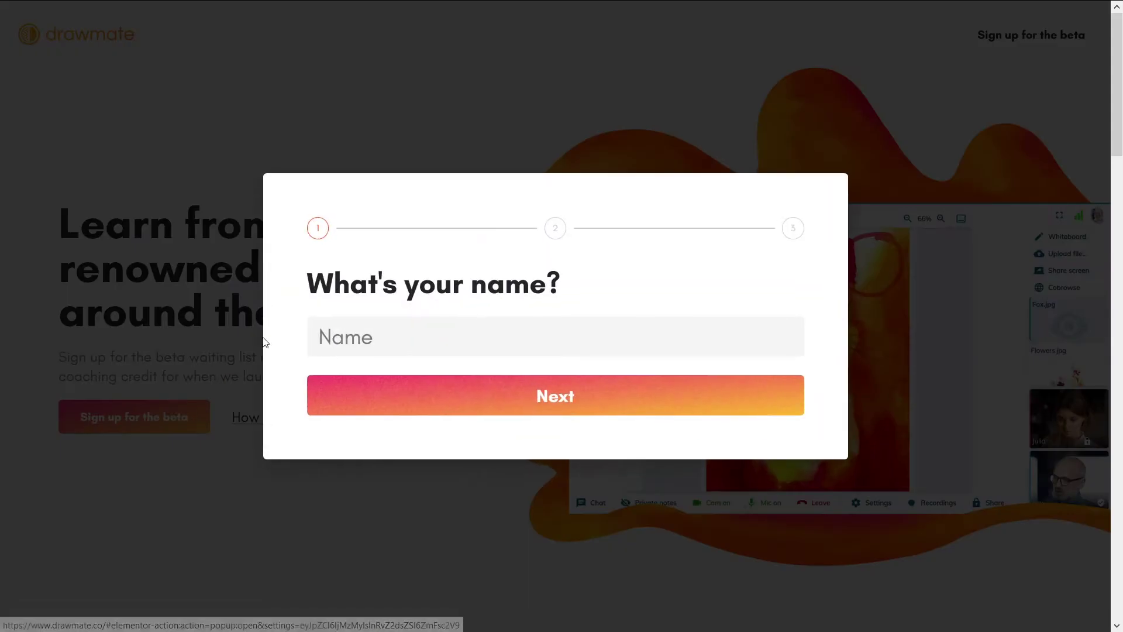
pyautogui.click(371, 318)
pyautogui.write('G')
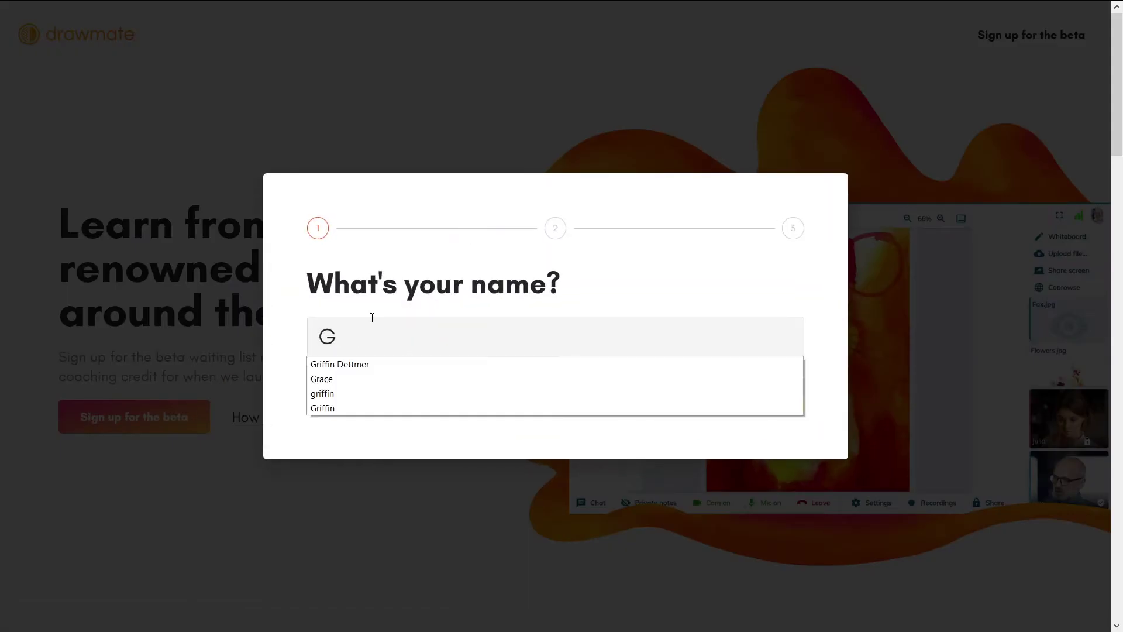
pyautogui.write('riffin')
pyautogui.press('Return')
pyautogui.write('g')
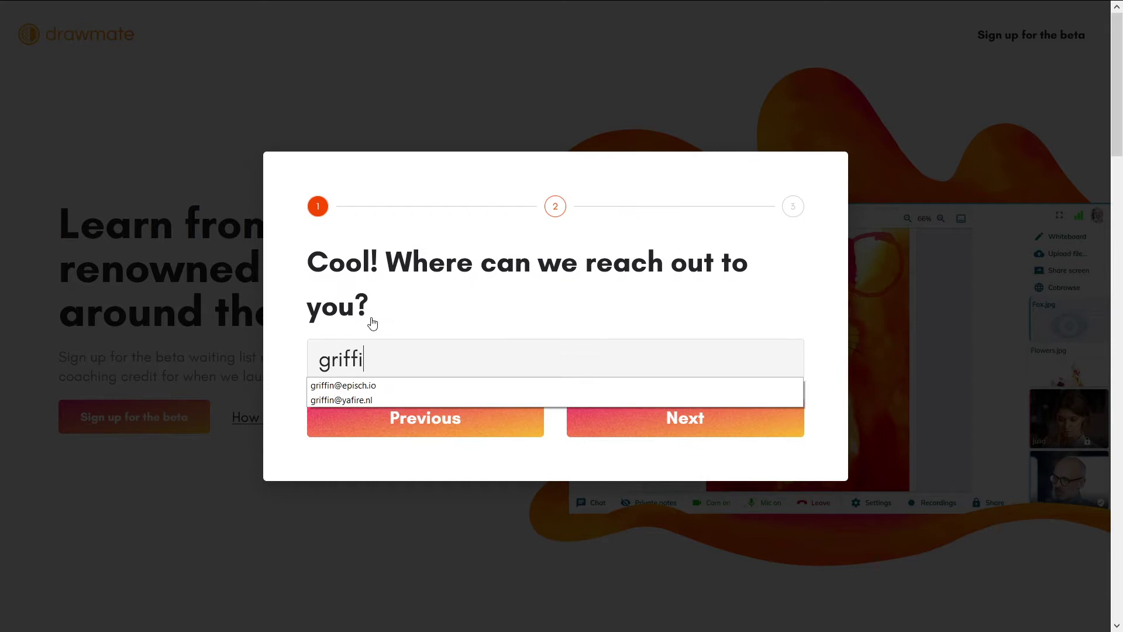
pyautogui.press('Down')
pyautogui.press('Return')
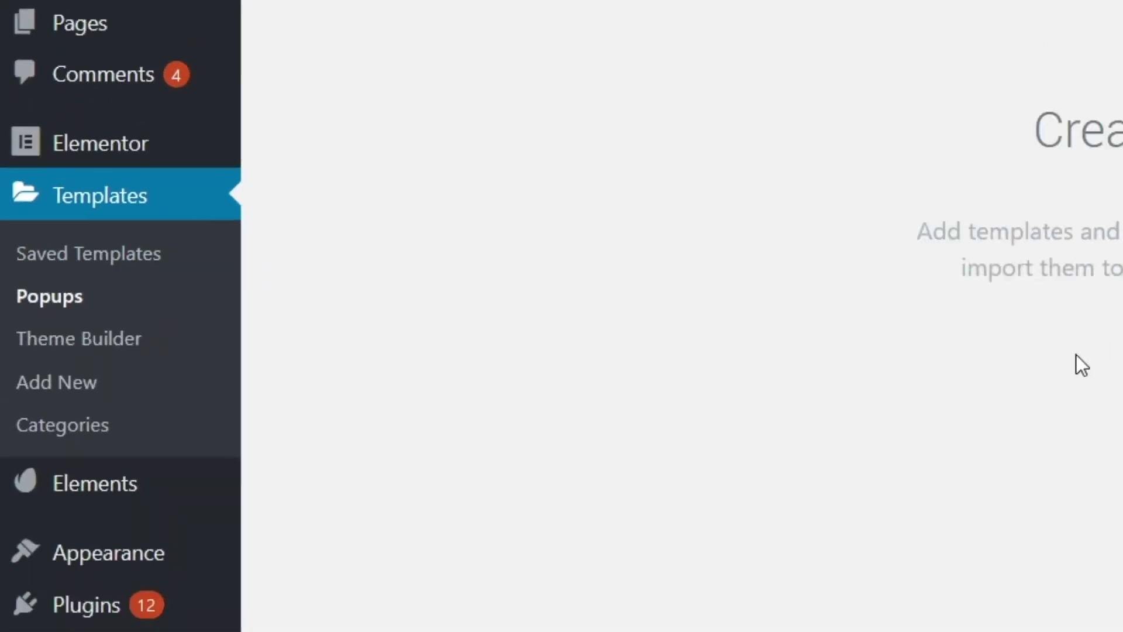
# Create a new Popup template named 'Optin' so it opens in the editor
pyautogui.click(579, 328)
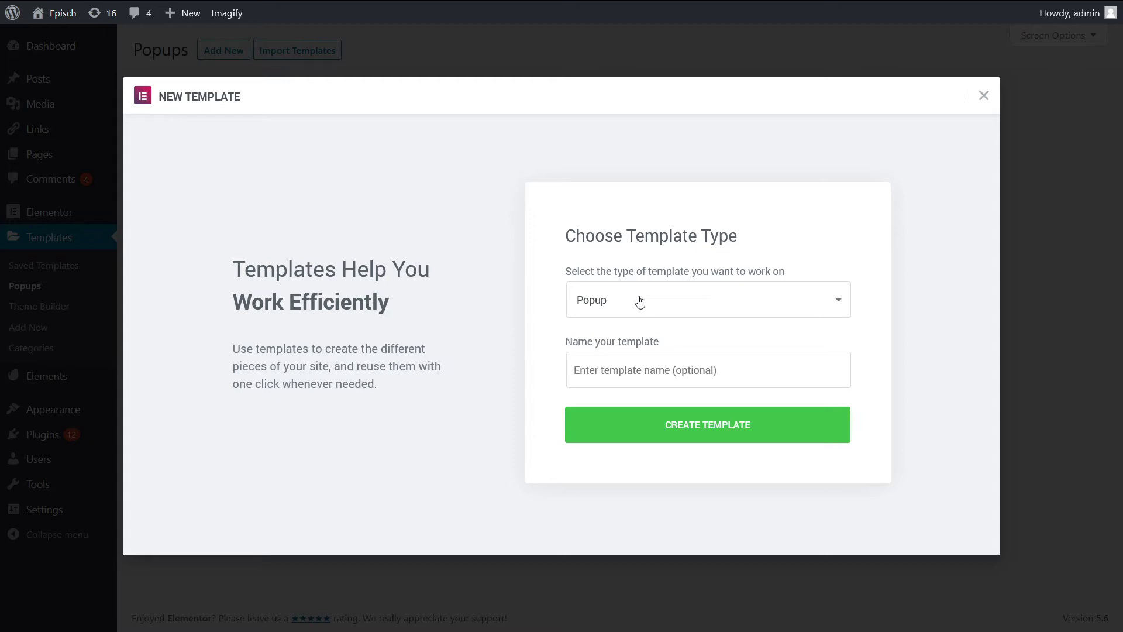
pyautogui.click(591, 366)
pyautogui.write('O')
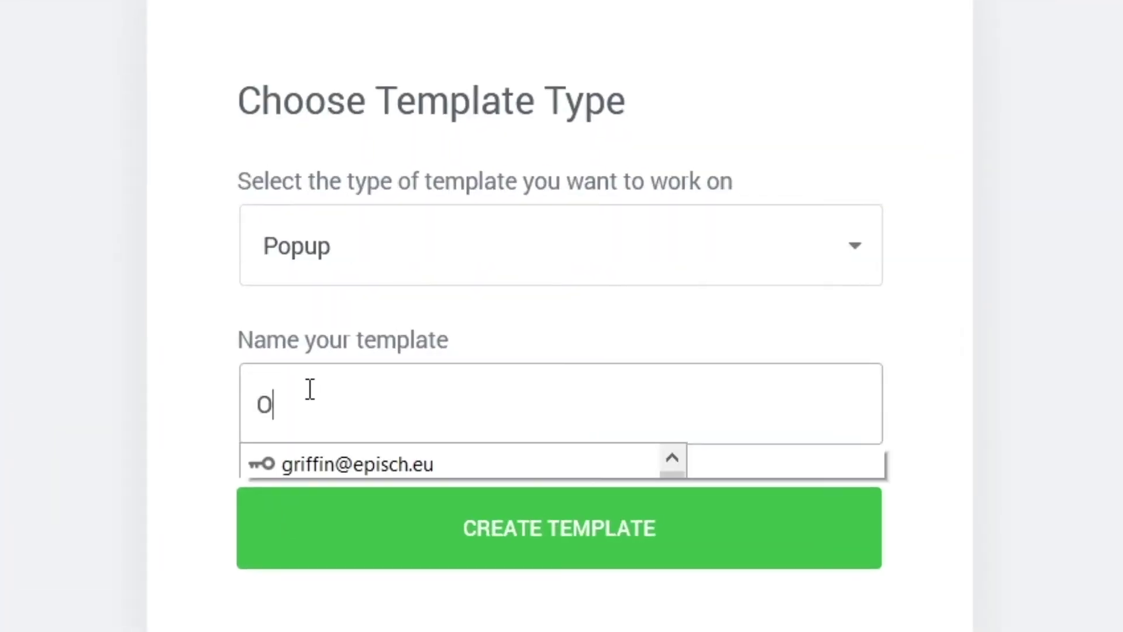
pyautogui.write('ptin')
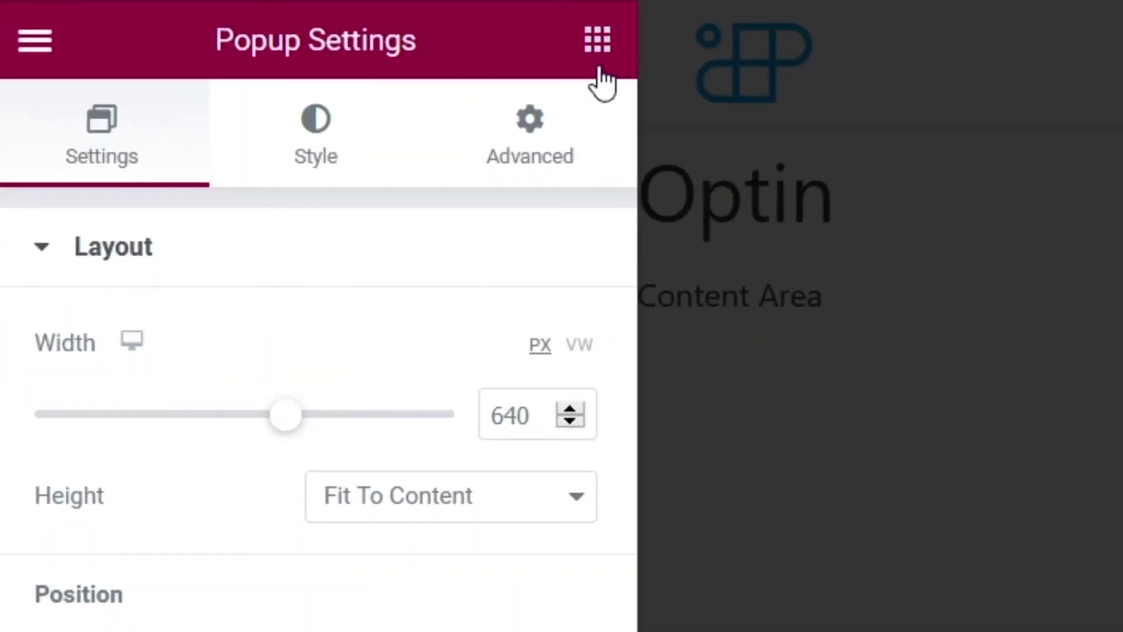
# Add a Form widget to the empty popup and delete its Message field
pyautogui.click(222, 26)
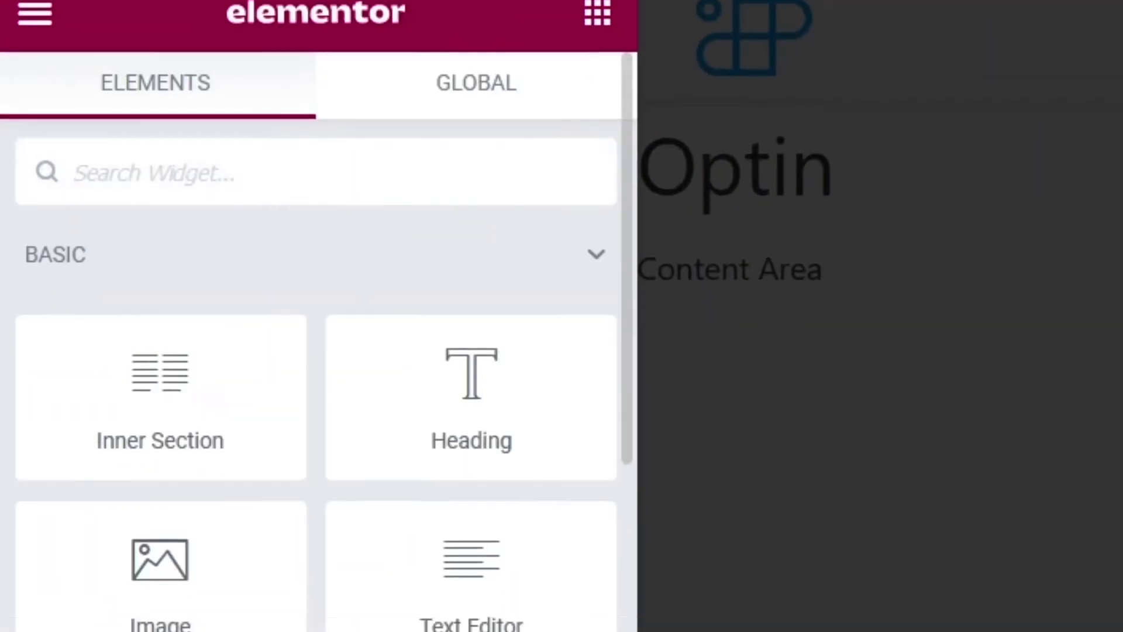
pyautogui.scroll(-5, 389, 440)
pyautogui.scroll(-5, 388, 538)
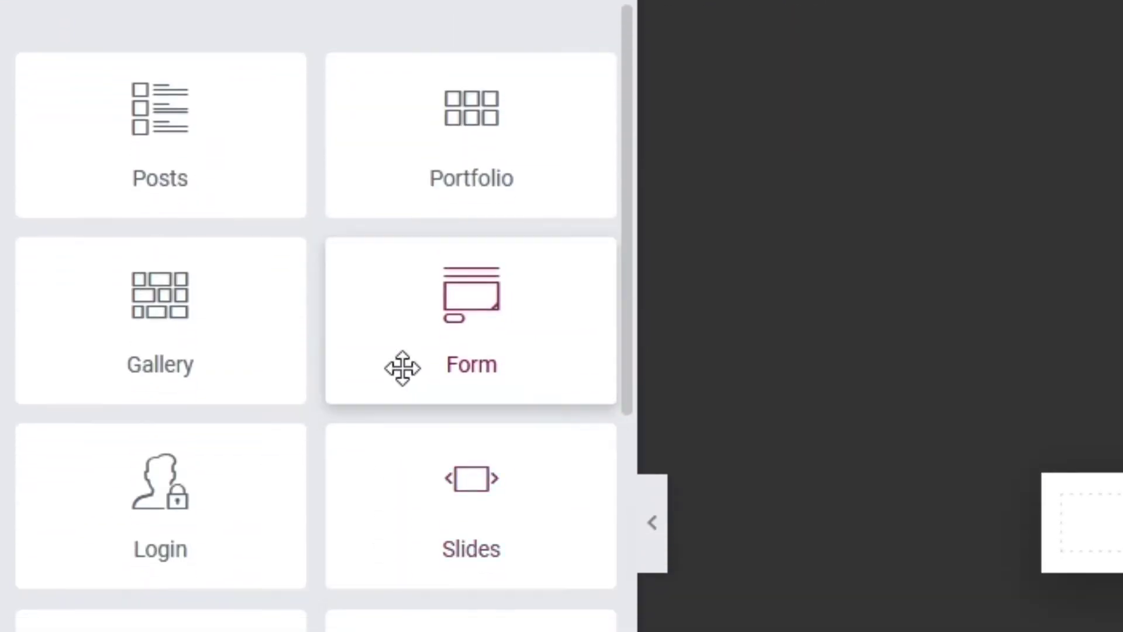
pyautogui.moveTo(402, 369); pyautogui.dragTo(499, 321)
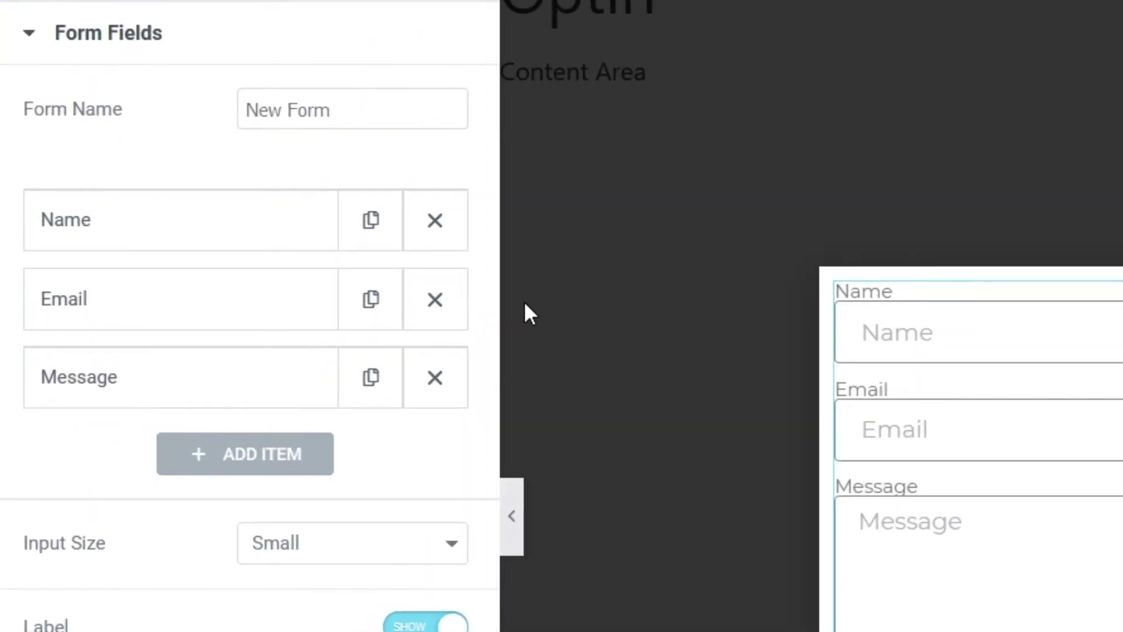
pyautogui.click(434, 380)
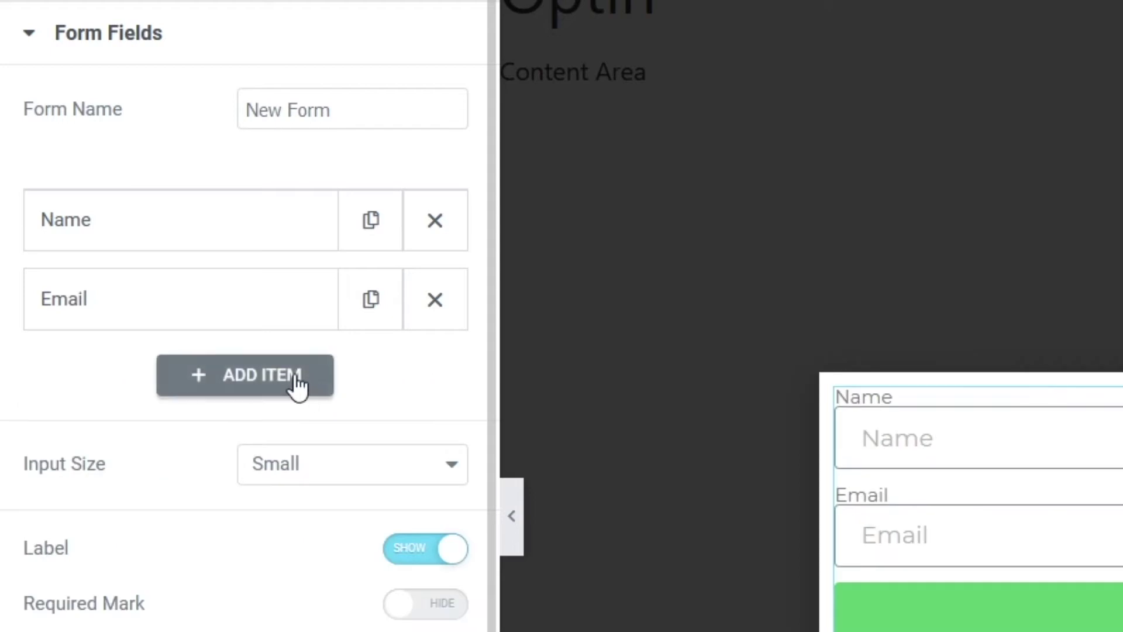
# Add a Step field, move it between Name and Email and label it Step 2
pyautogui.click(293, 382)
pyautogui.click(321, 514)
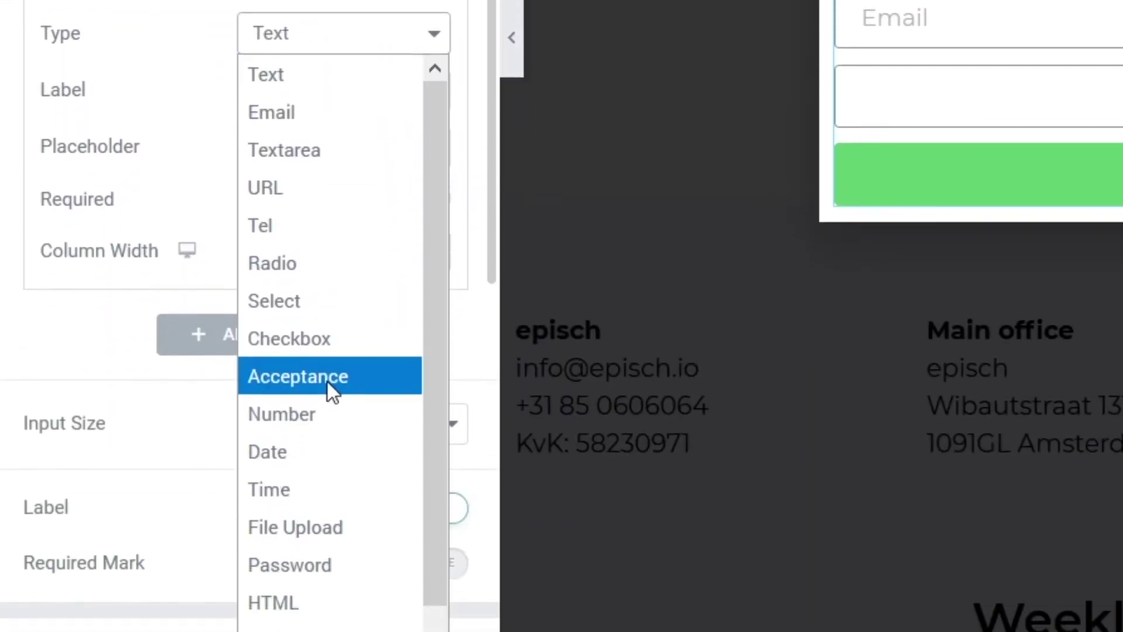
pyautogui.scroll(-3, 327, 382)
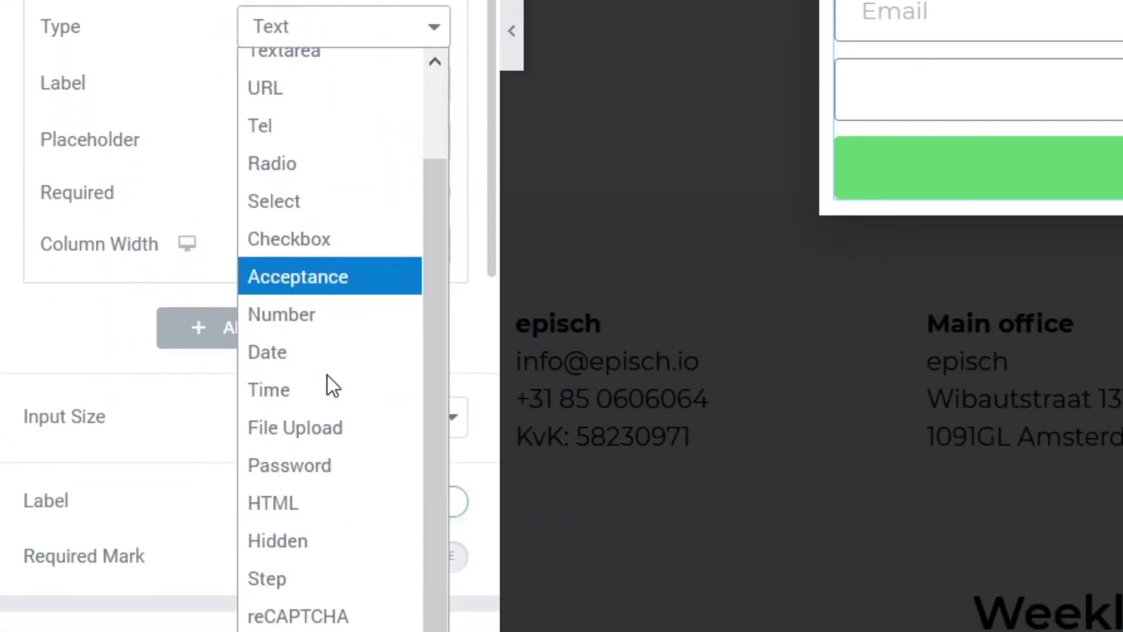
pyautogui.click(274, 583)
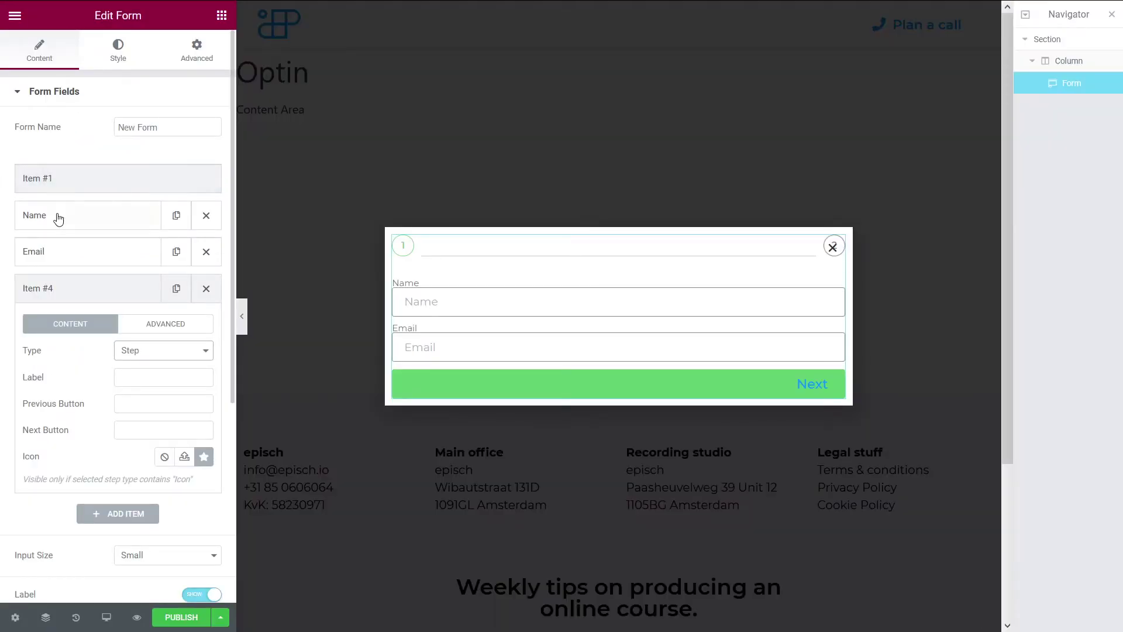
pyautogui.click(27, 289)
pyautogui.moveTo(45, 303); pyautogui.dragTo(47, 262)
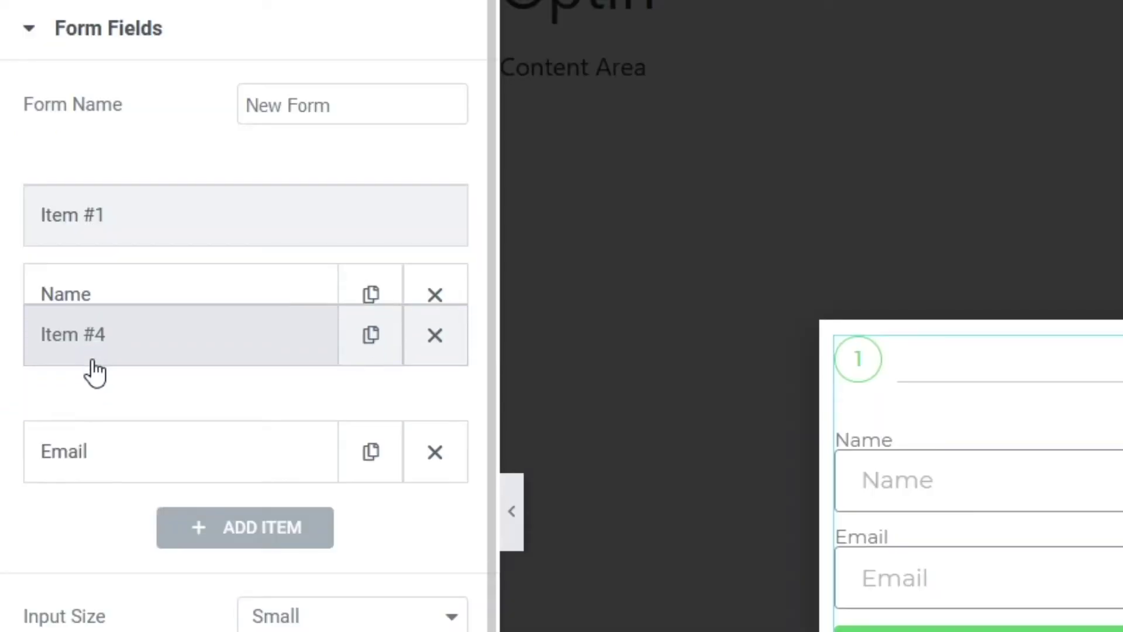
pyautogui.moveTo(95, 393); pyautogui.dragTo(83, 394)
pyautogui.click(83, 387)
pyautogui.click(278, 563)
pyautogui.write('Step')
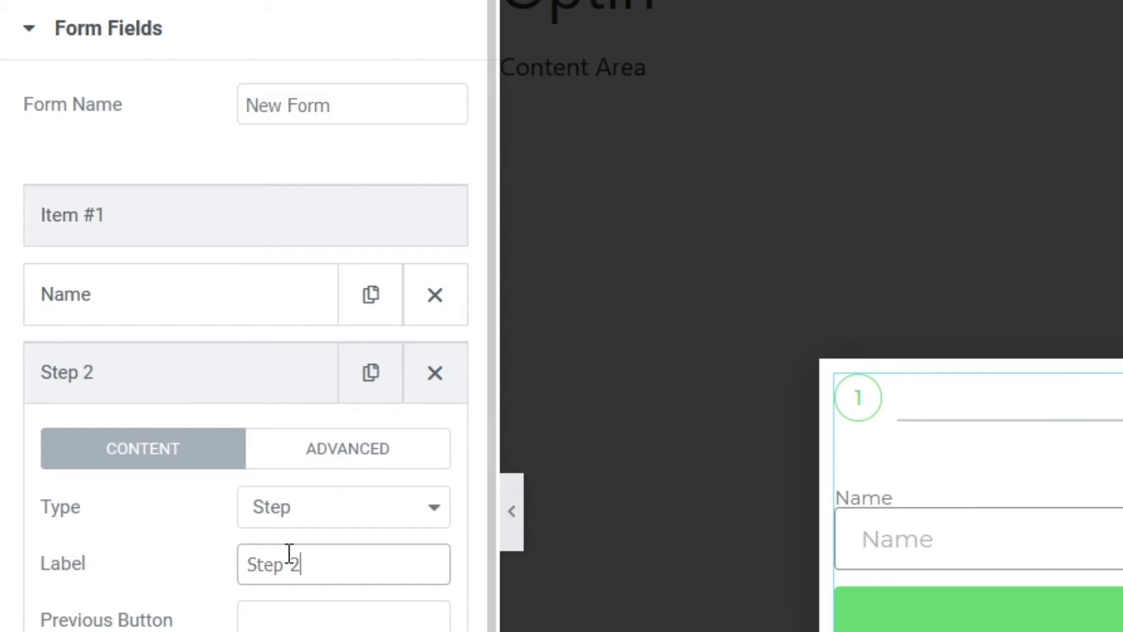
pyautogui.write(' 2')
# Label the first step Step 1 and add a Step 3 field after Email
pyautogui.click(192, 241)
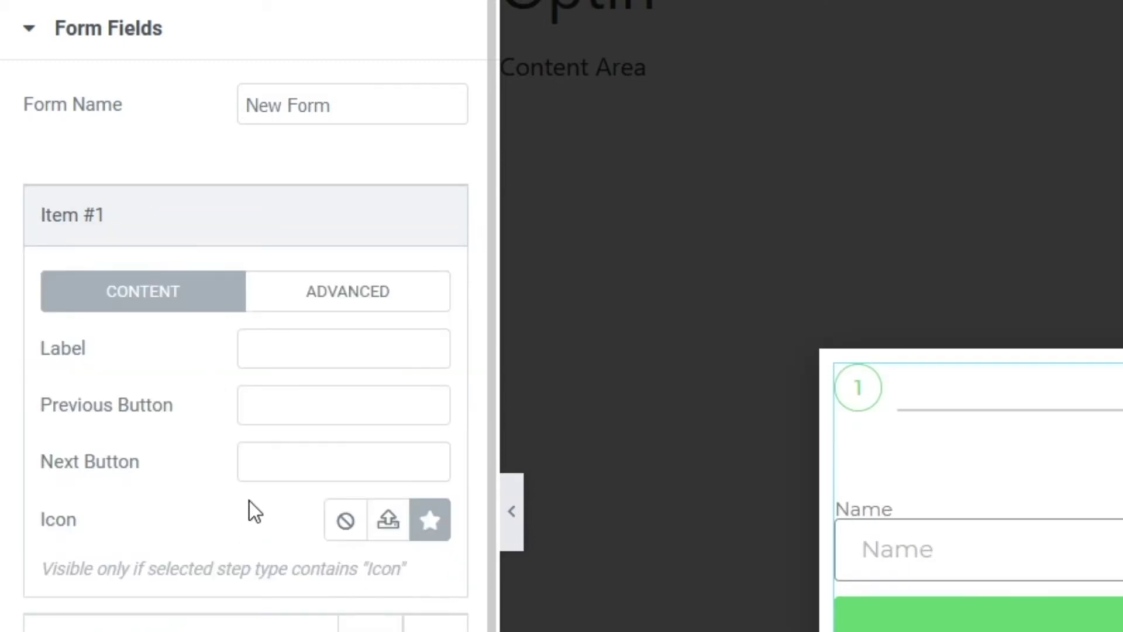
pyautogui.click(269, 341)
pyautogui.write('Step 1')
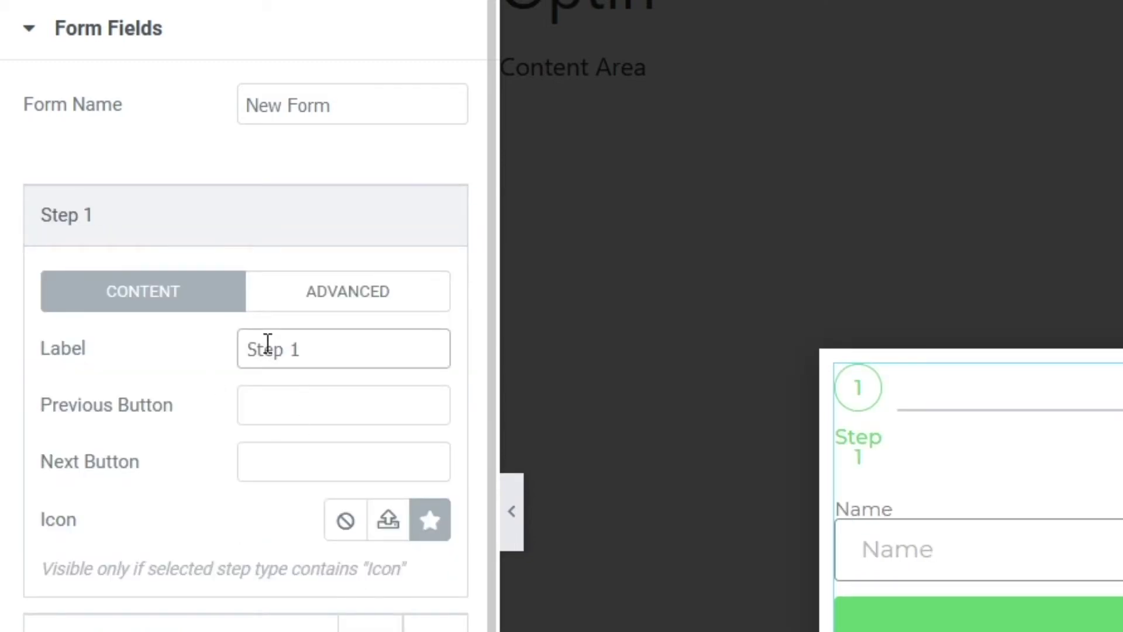
pyautogui.click(181, 236)
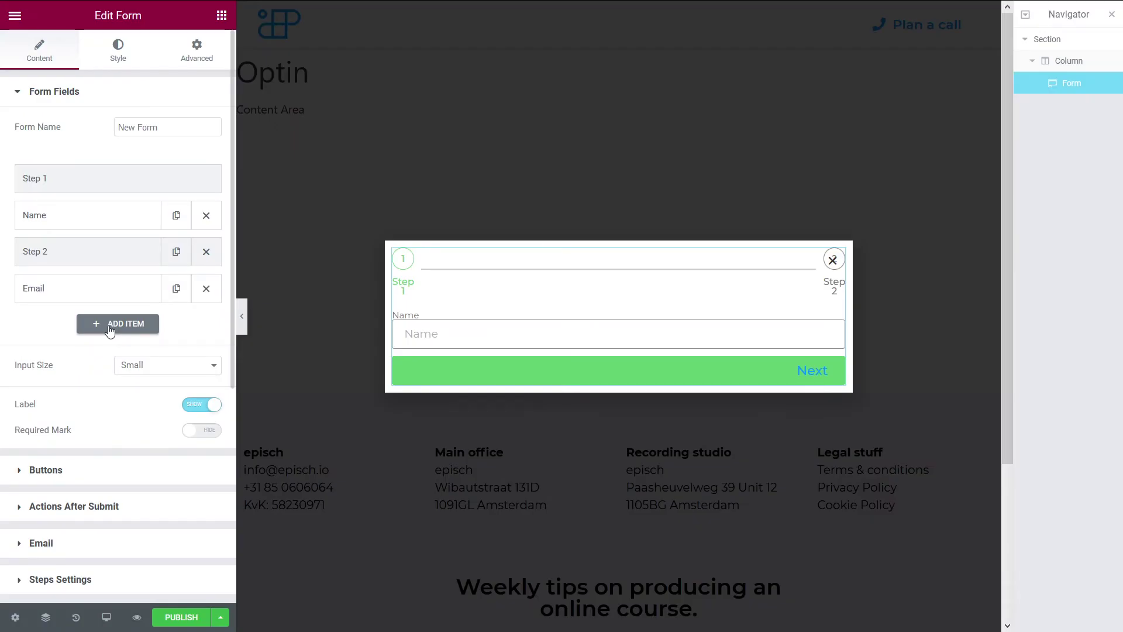
pyautogui.click(110, 326)
pyautogui.click(132, 392)
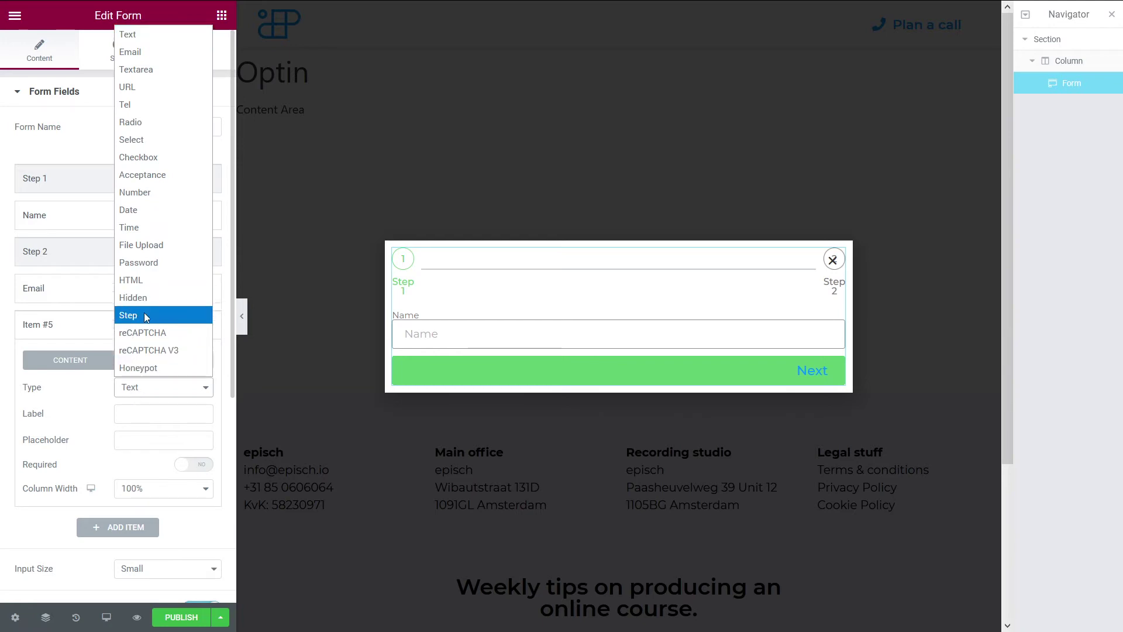
pyautogui.click(145, 313)
pyautogui.click(141, 405)
pyautogui.write('S')
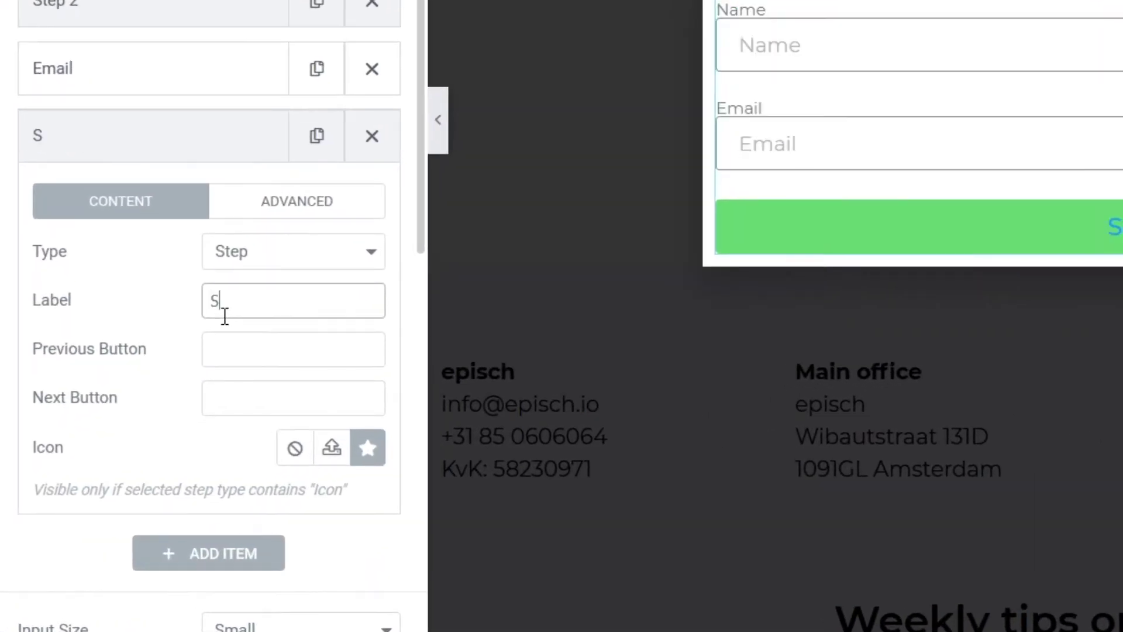
pyautogui.write('tep 3')
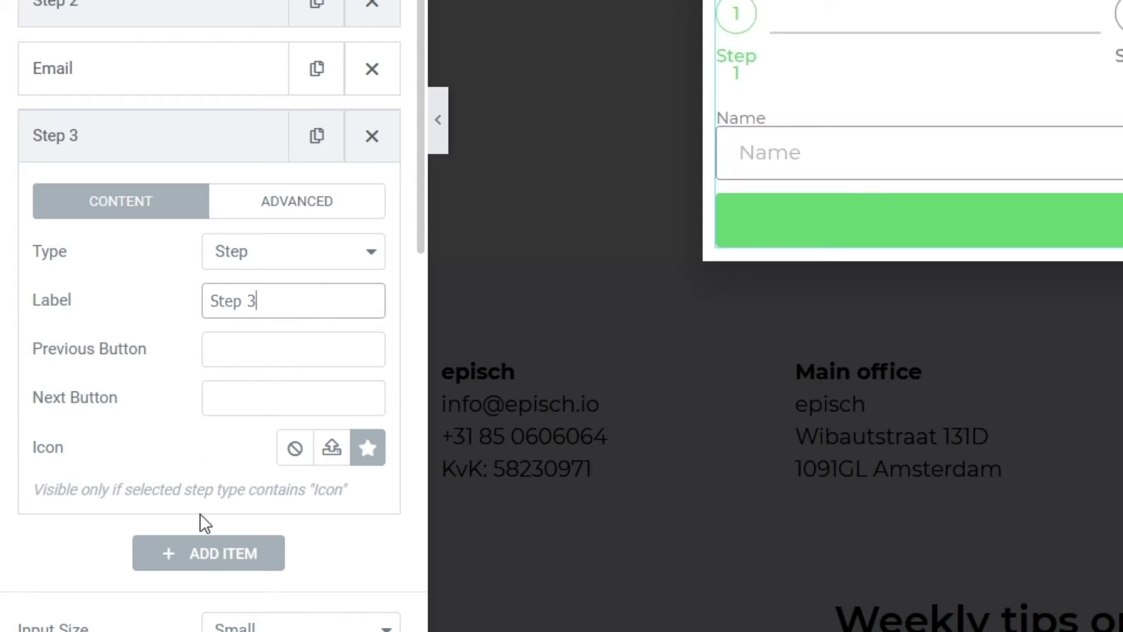
pyautogui.click(173, 558)
# Add a required Acceptance field whose text links the privacy policy and terms and conditions pages
pyautogui.click(277, 337)
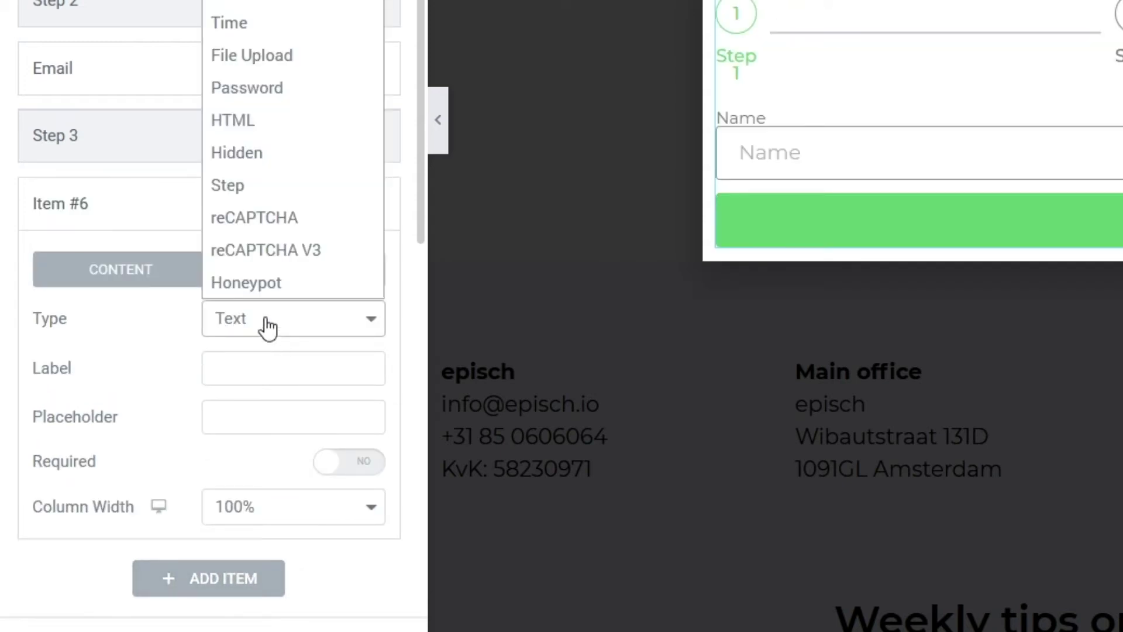
pyautogui.click(259, 296)
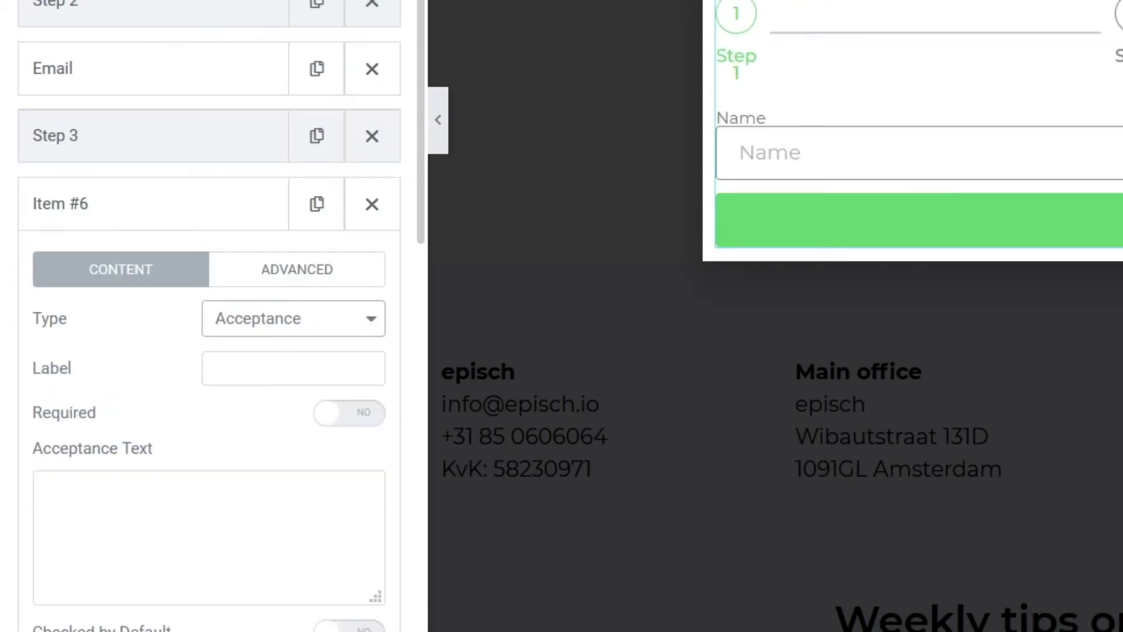
pyautogui.scroll(-2, 145, 487)
pyautogui.scroll(-2, 146, 486)
pyautogui.click(155, 211)
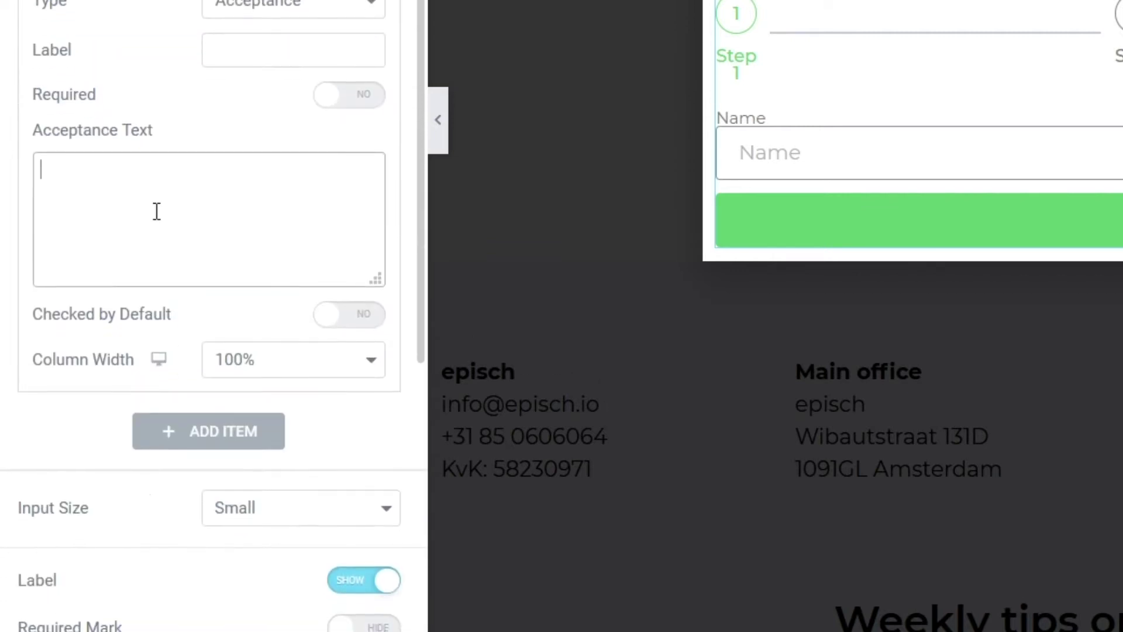
pyautogui.write('I agree to the privacy policy and ter')
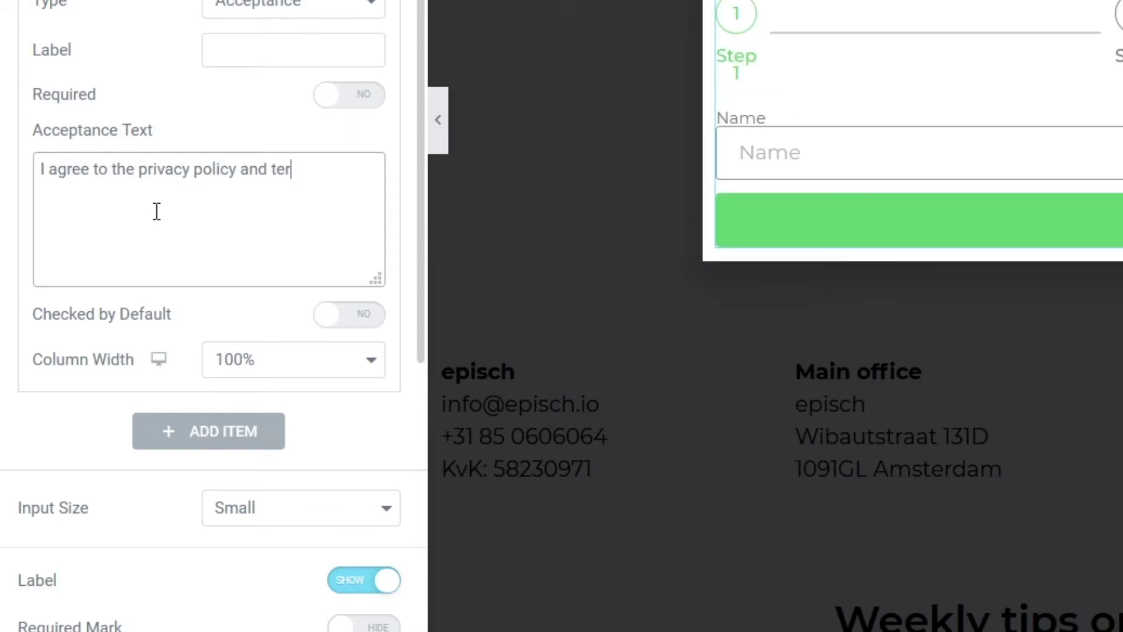
pyautogui.write('ms and conditions.')
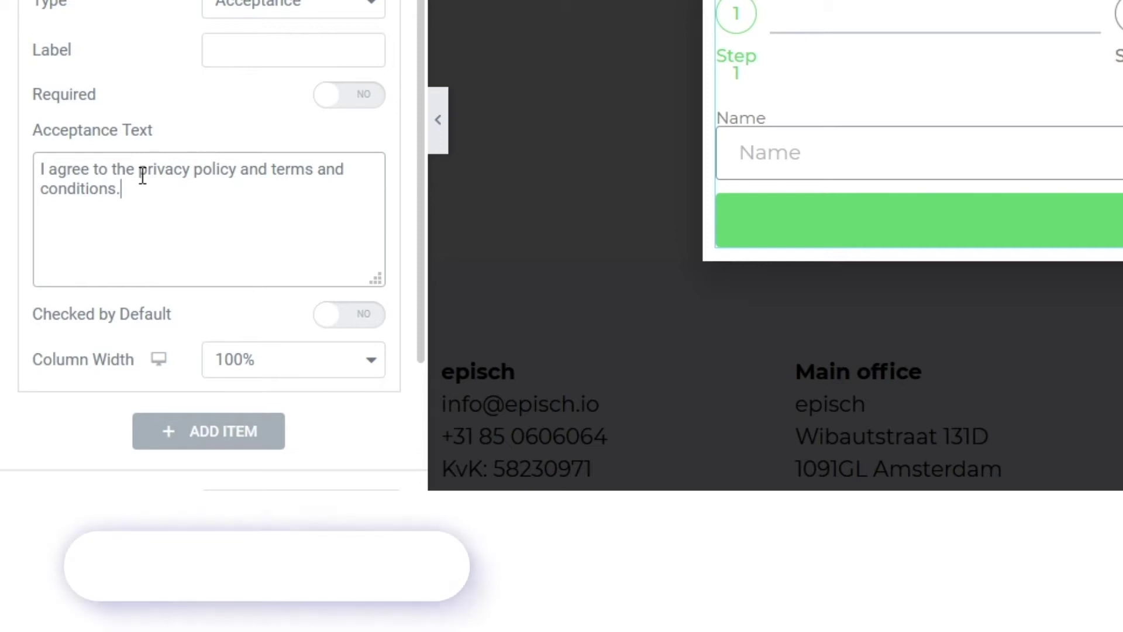
pyautogui.write('<a')
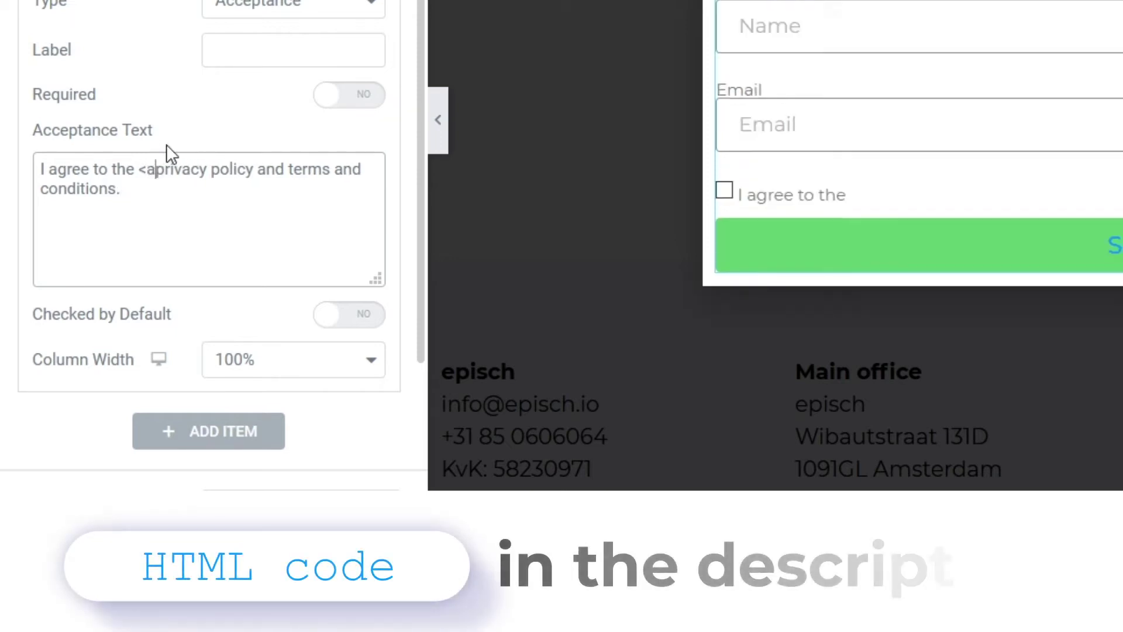
pyautogui.write(' href=')
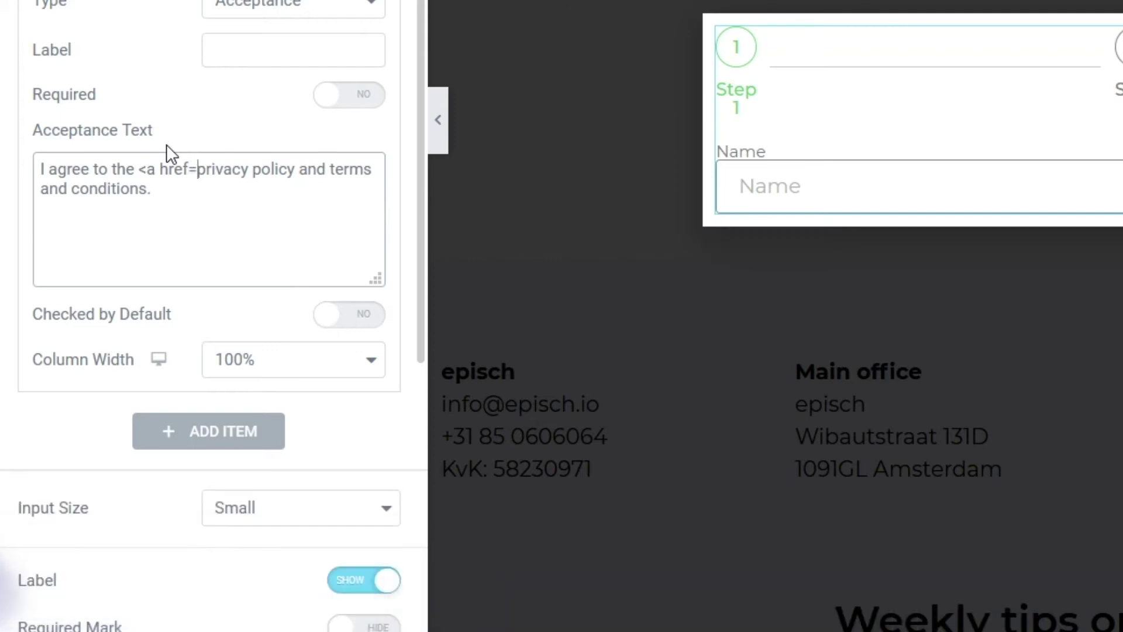
pyautogui.write('"')
pyautogui.write('https://episch.io/privacy-policy')
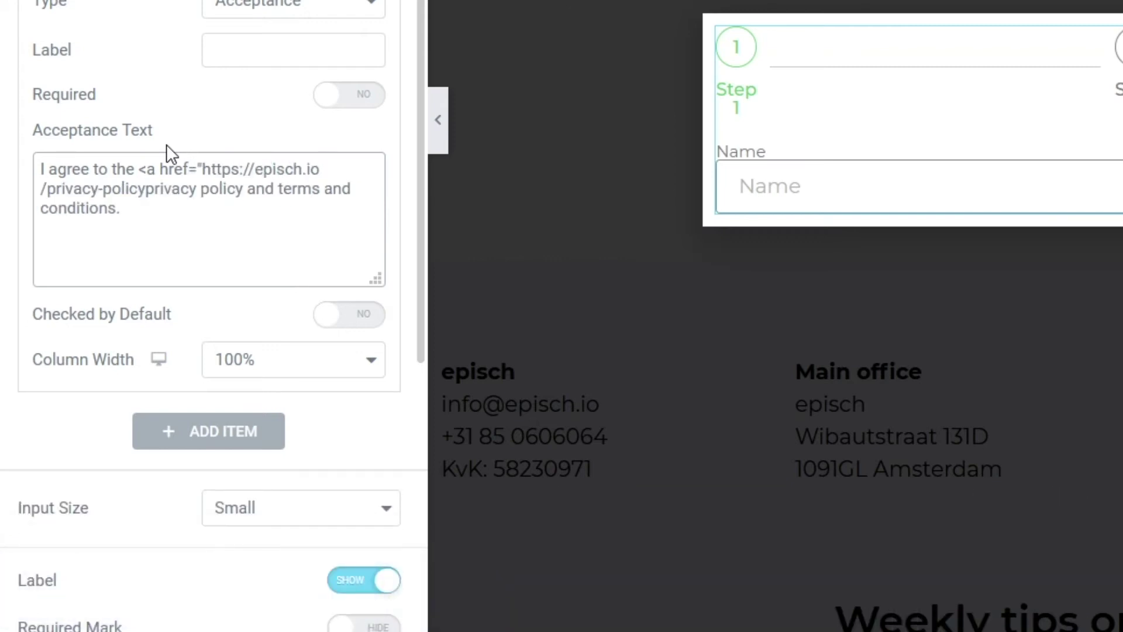
pyautogui.write('"')
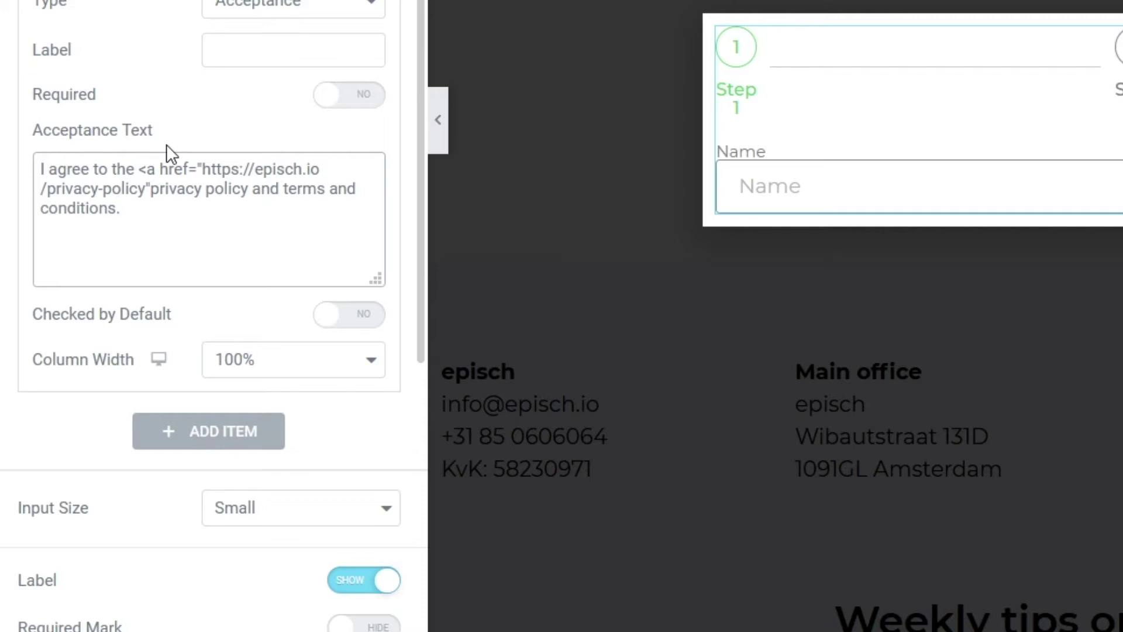
pyautogui.write('>')
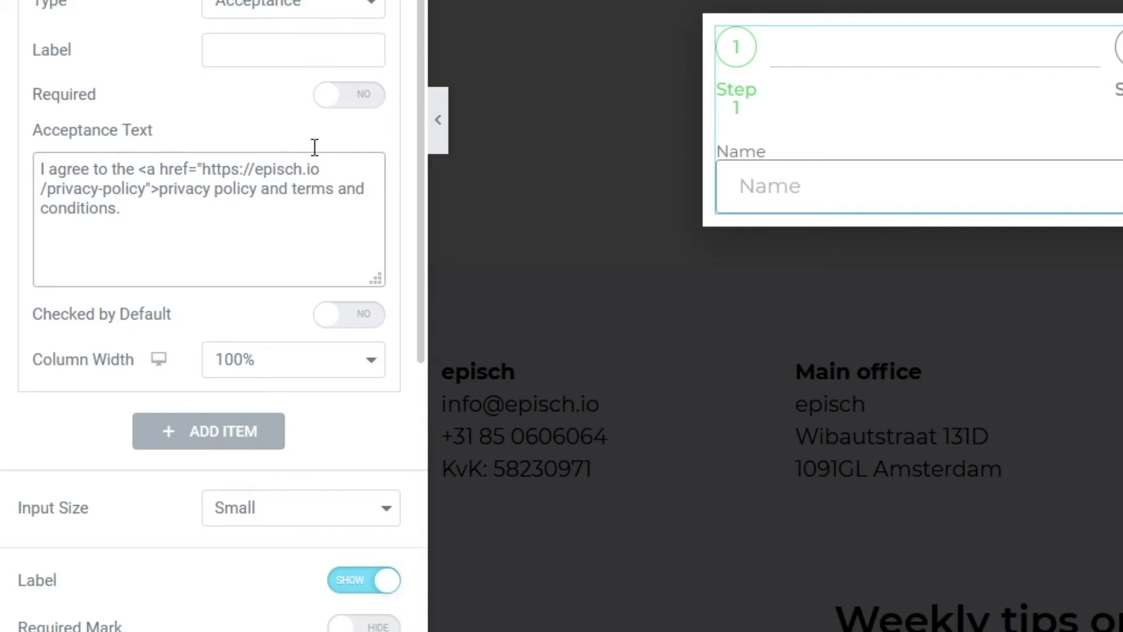
pyautogui.hotkey('ctrl', 'Right')
pyautogui.hotkey('ctrl', 'Right')
pyautogui.press('Left')
pyautogui.write('<')
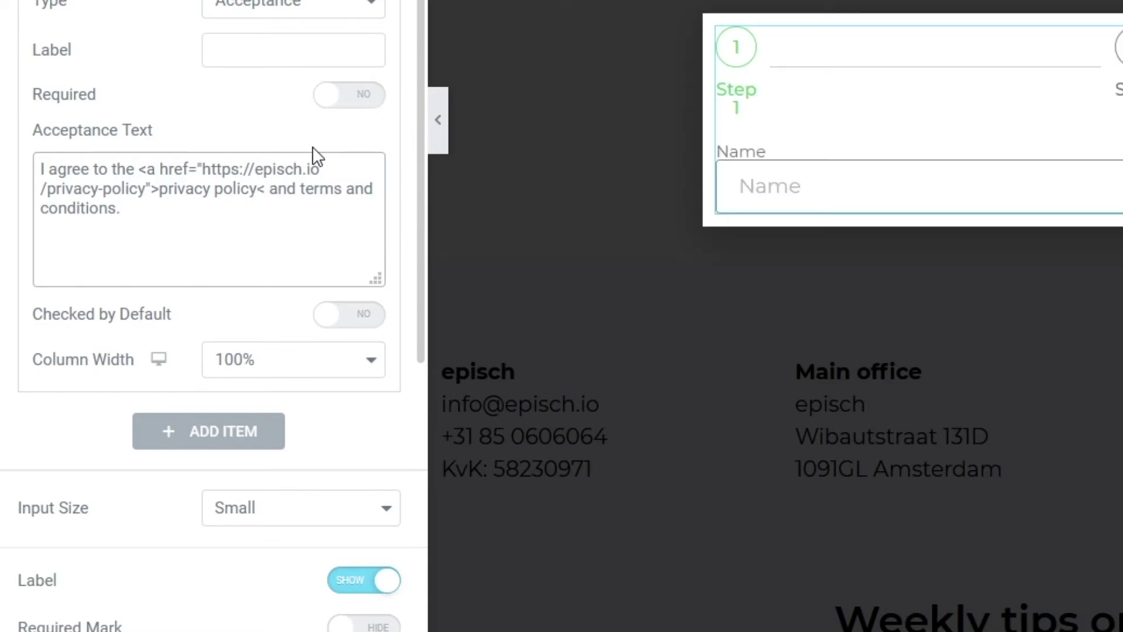
pyautogui.write('/a')
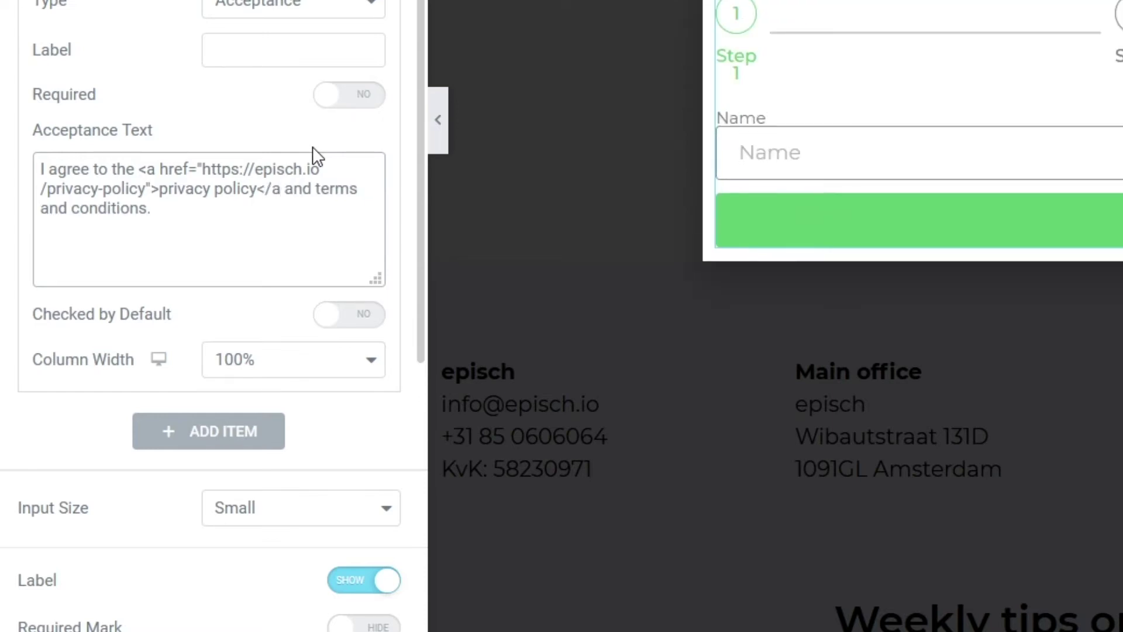
pyautogui.write('>')
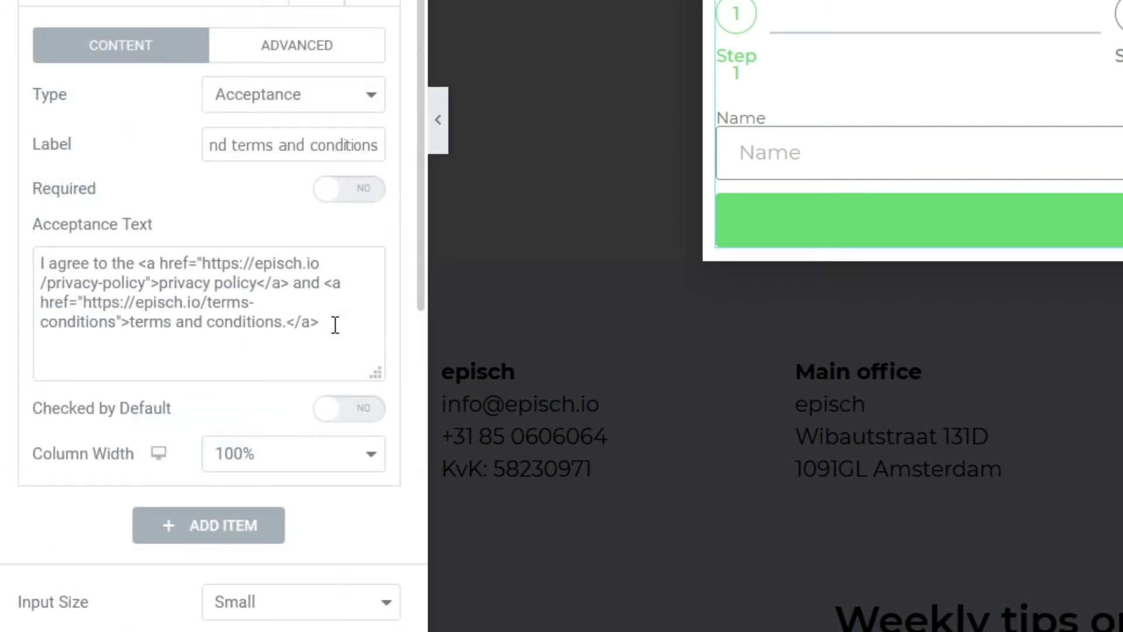
pyautogui.click(354, 201)
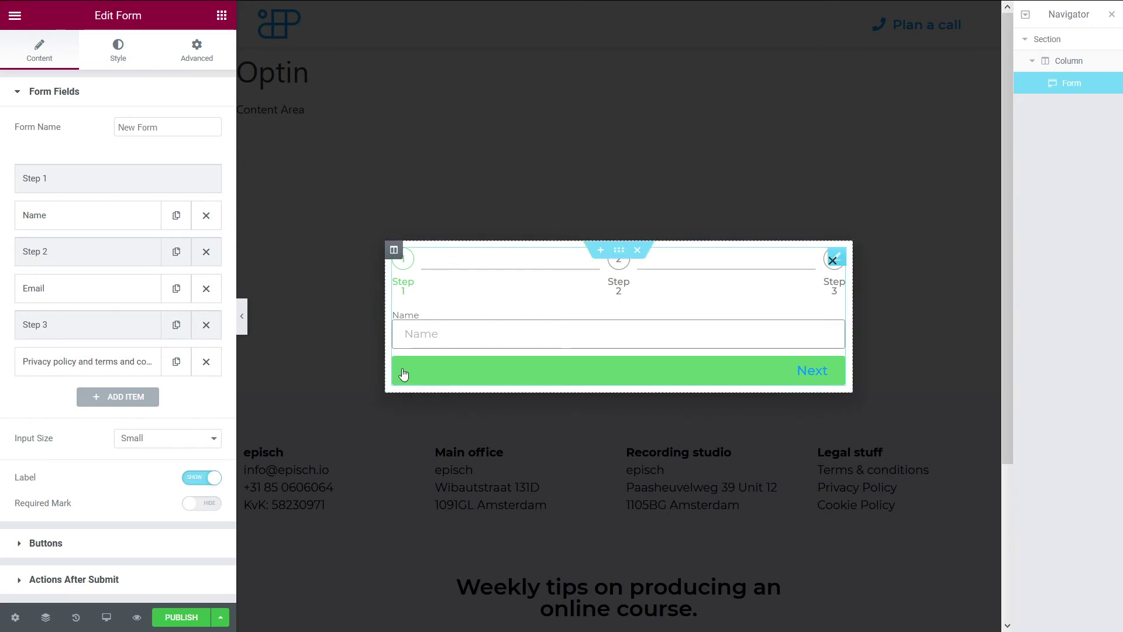
# Relabel Name as 'What's your name?' and Email as 'Cool! What's your e-mail adress?'
pyautogui.click(71, 221)
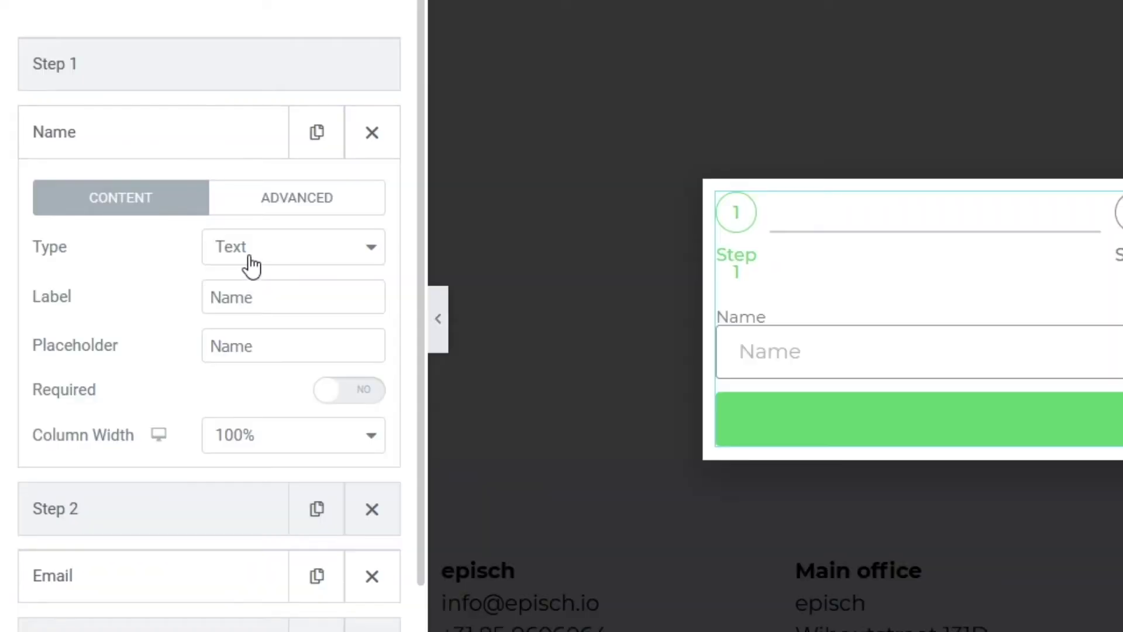
pyautogui.doubleClick(143, 305)
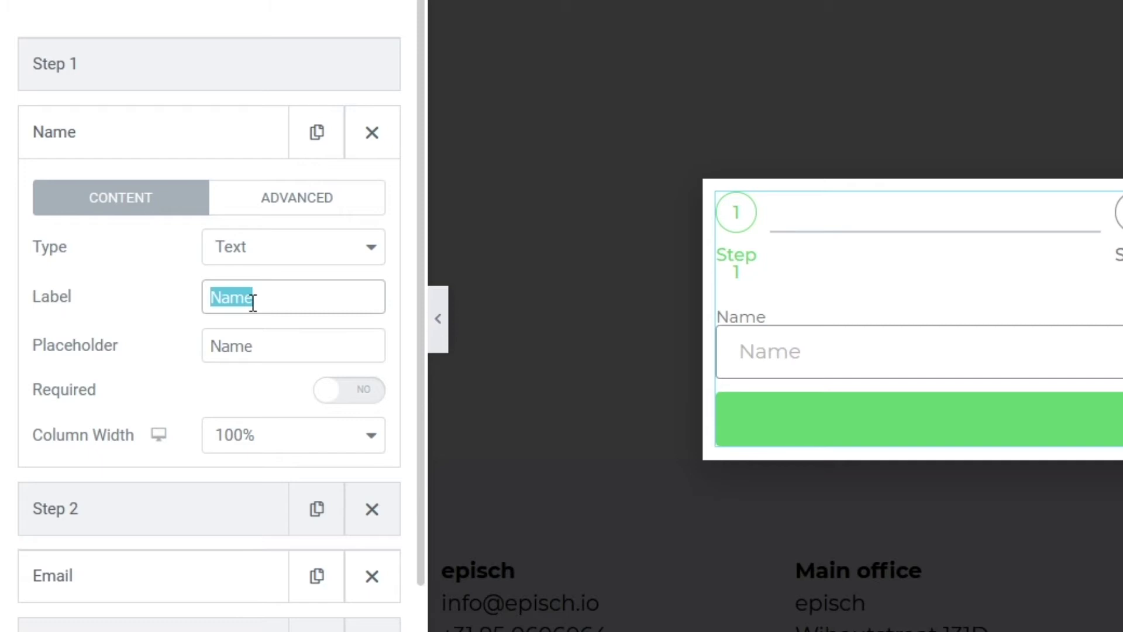
pyautogui.write("What's y")
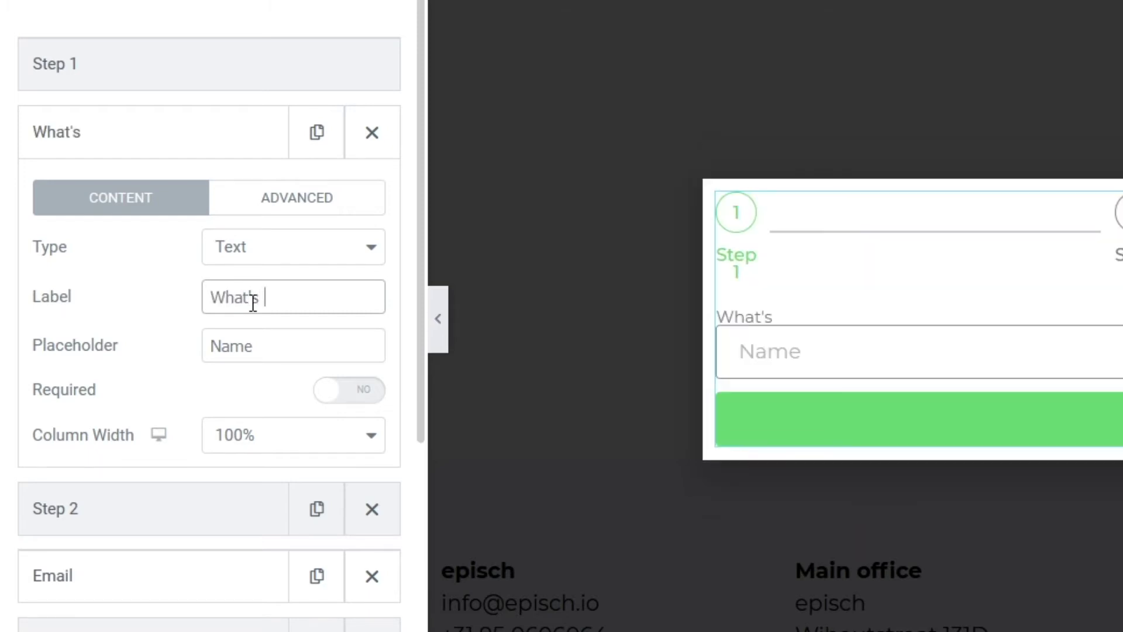
pyautogui.write('our name?')
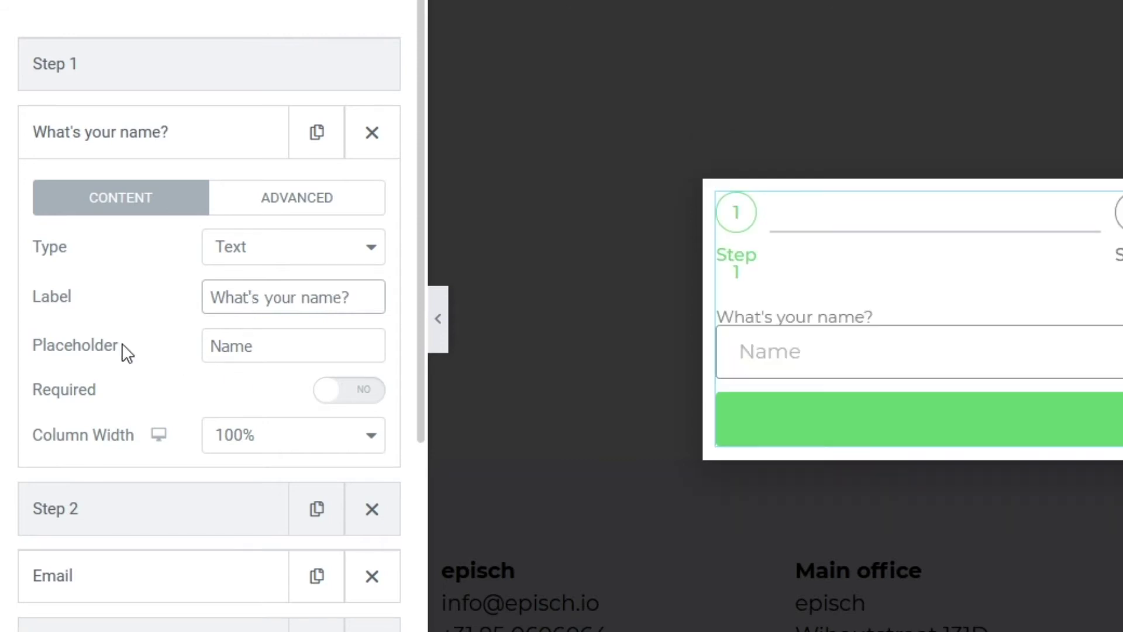
pyautogui.click(121, 148)
pyautogui.click(88, 128)
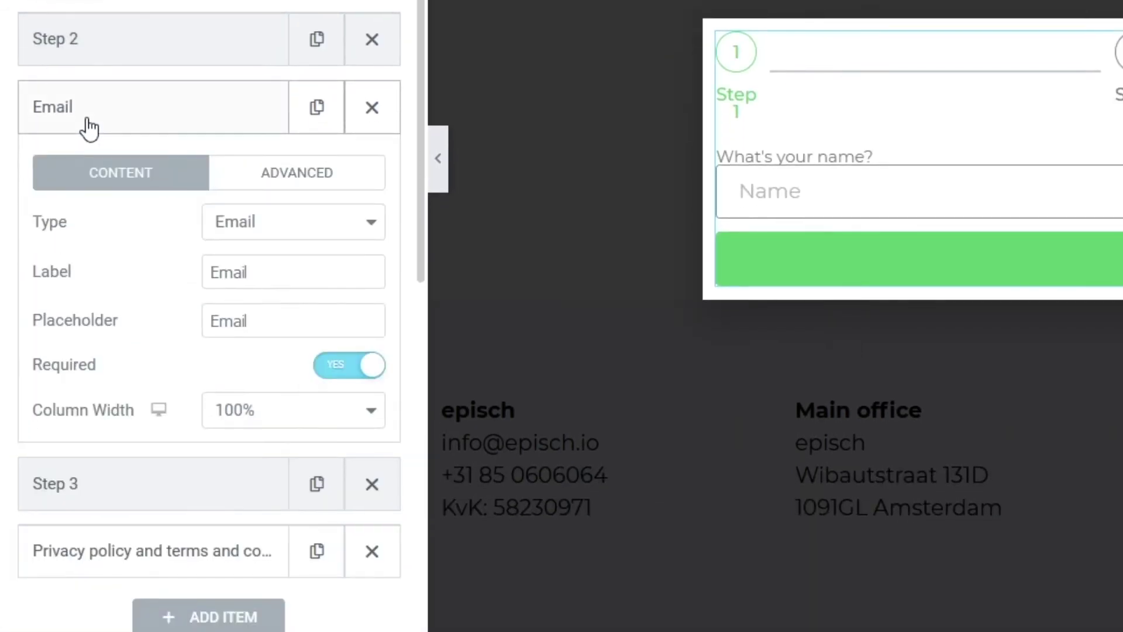
pyautogui.doubleClick(262, 287)
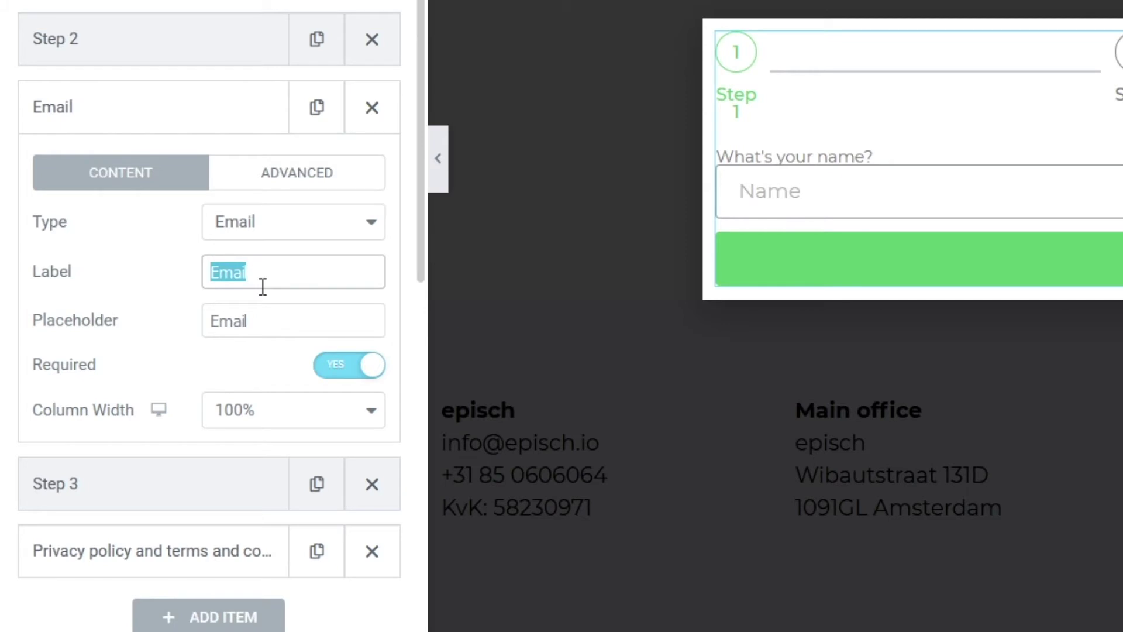
pyautogui.press('BackSpace')
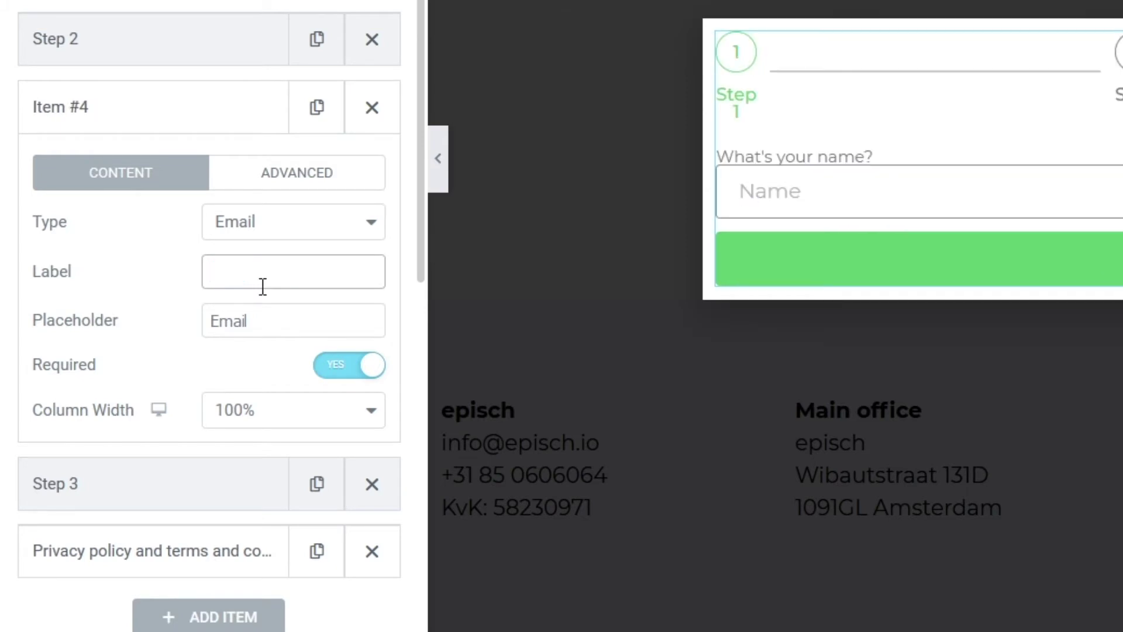
pyautogui.write('Cool!')
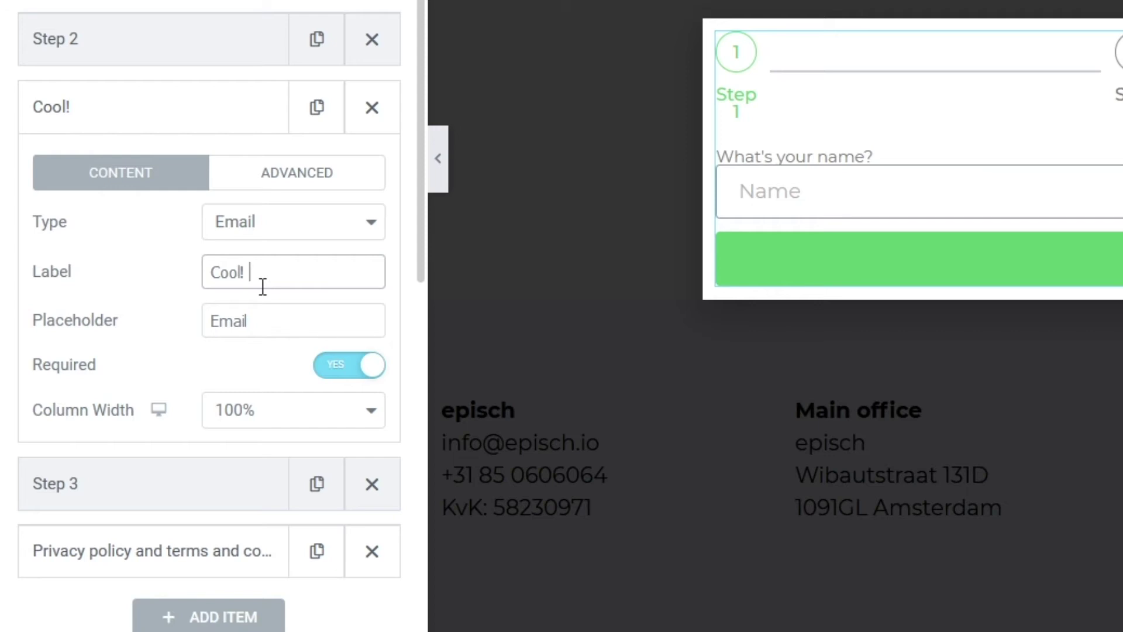
pyautogui.write(' What')
pyautogui.write("'s your e-mail adress?")
# Relabel the acceptance field 'Have you read this?' with text starting 'I have read and'
pyautogui.click(261, 551)
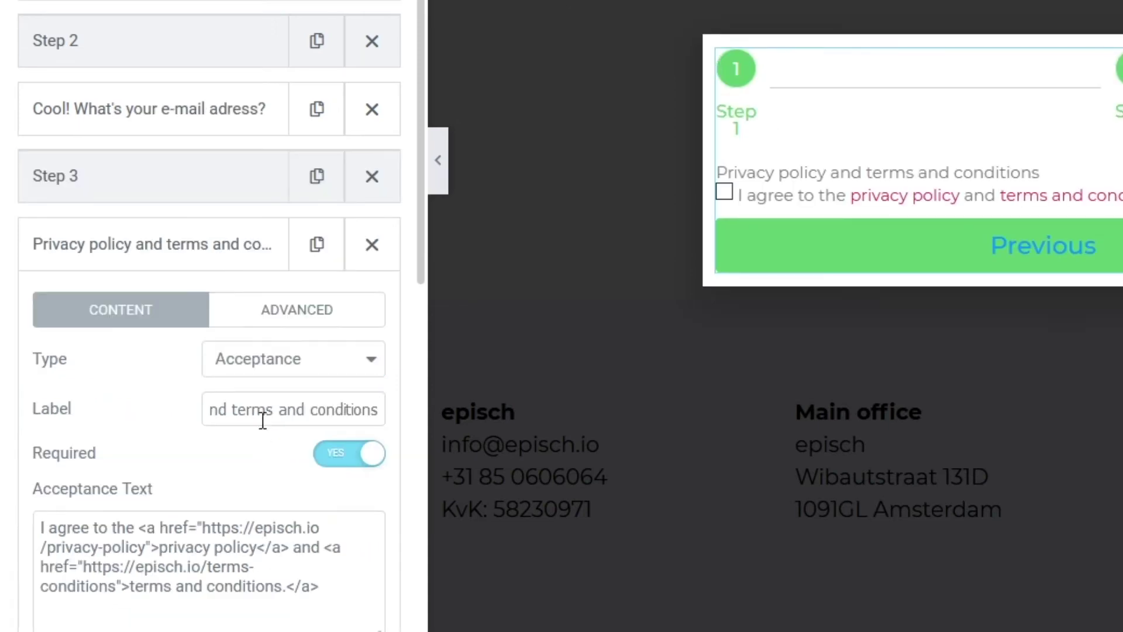
pyautogui.tripleClick(260, 418)
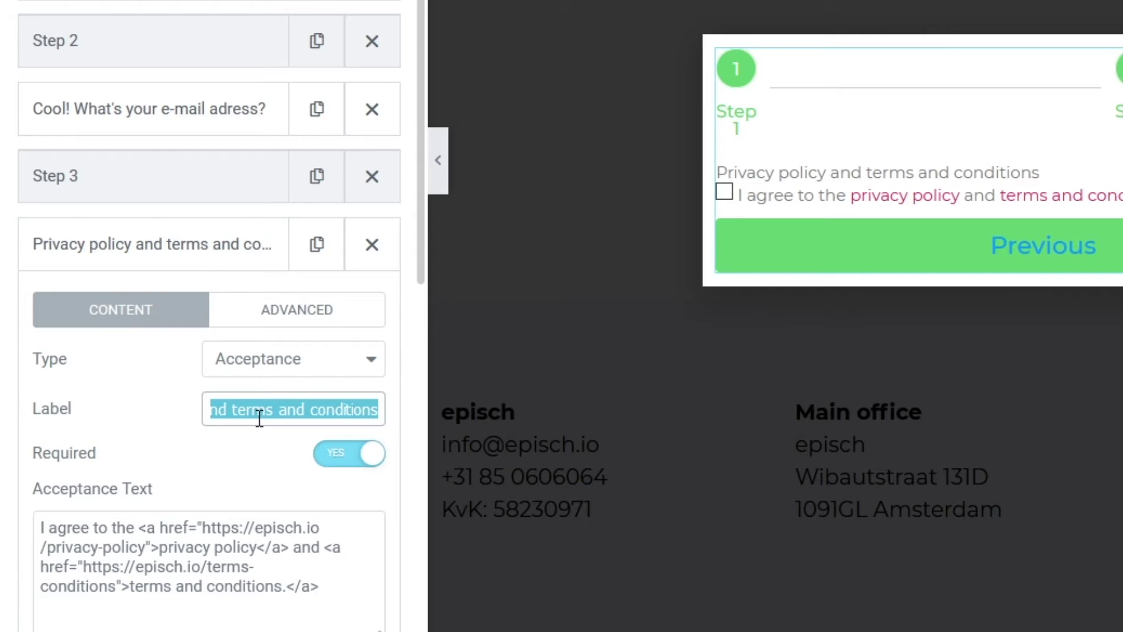
pyautogui.write('Hav')
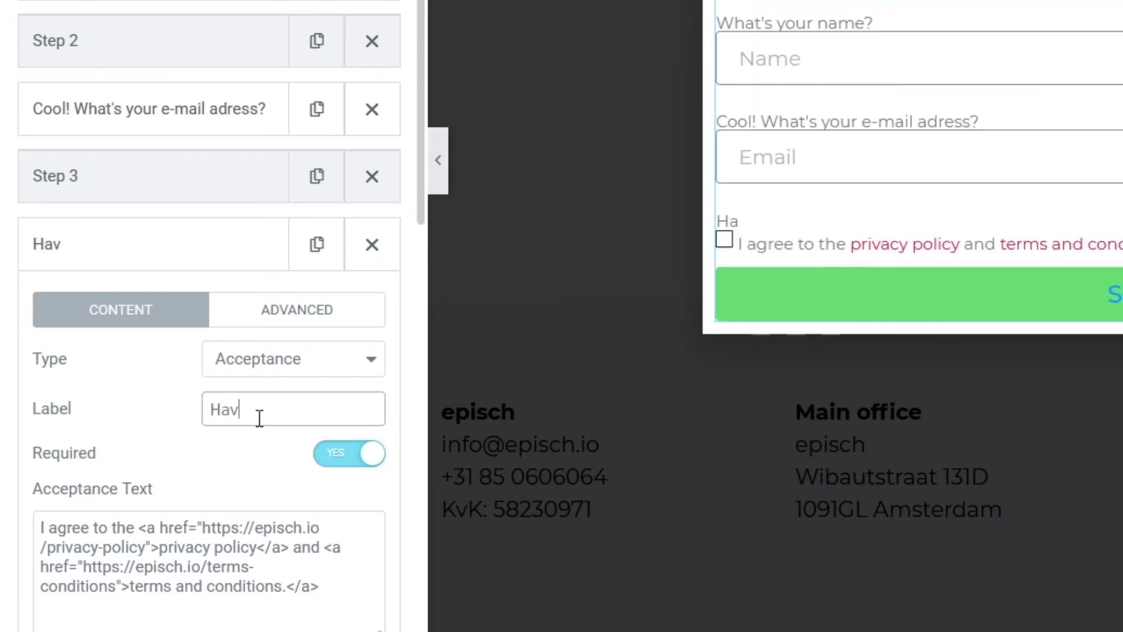
pyautogui.write('e you read this?')
pyautogui.click(143, 507)
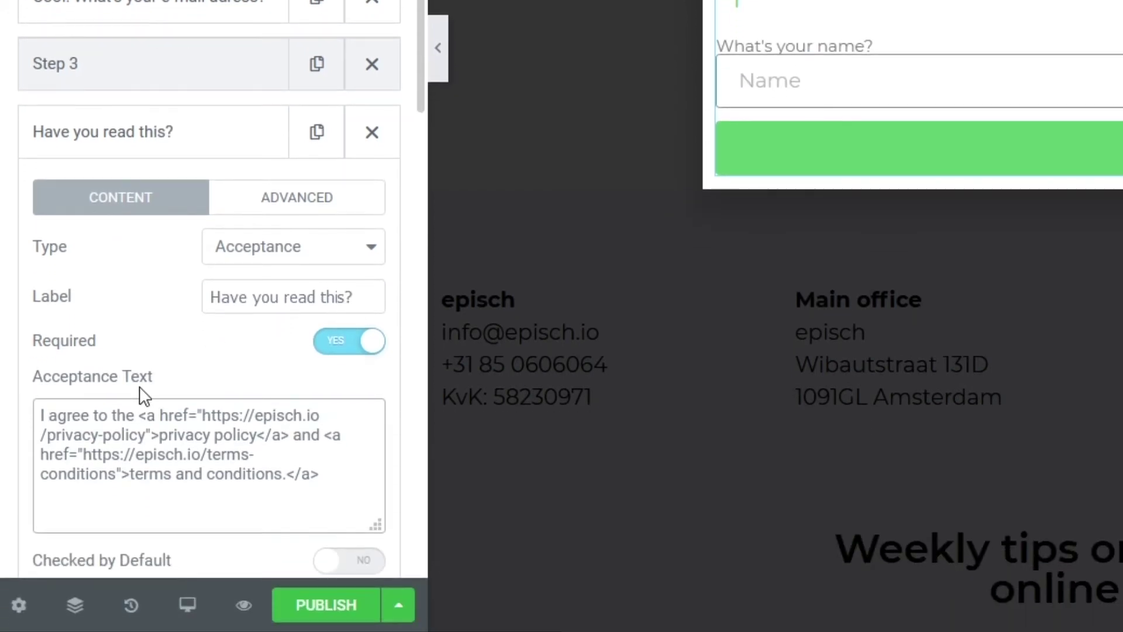
pyautogui.write('have read ')
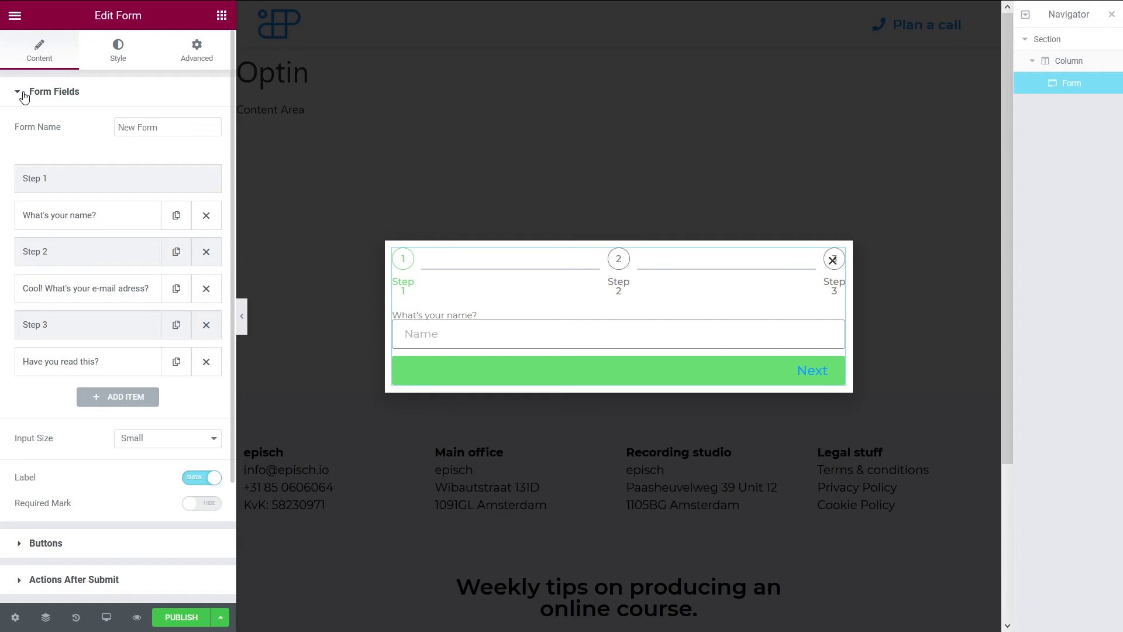
# Add Redirect and MailChimp as actions after submit, redirecting to the episch.io thank-you page
pyautogui.click(24, 93)
pyautogui.click(34, 216)
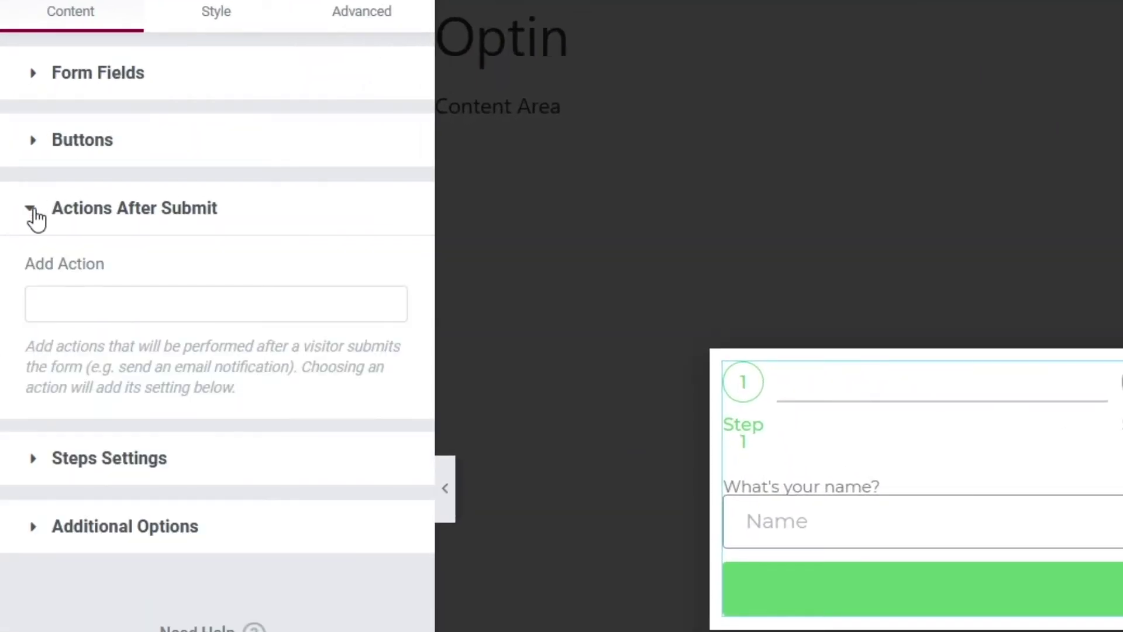
pyautogui.click(70, 295)
pyautogui.click(107, 404)
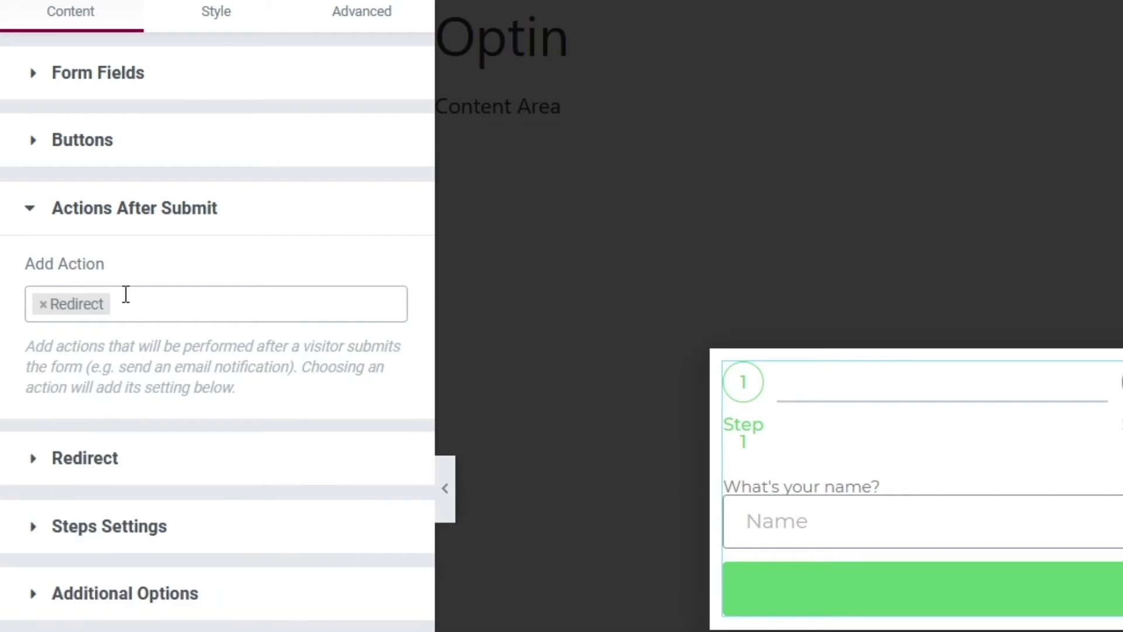
pyautogui.click(129, 300)
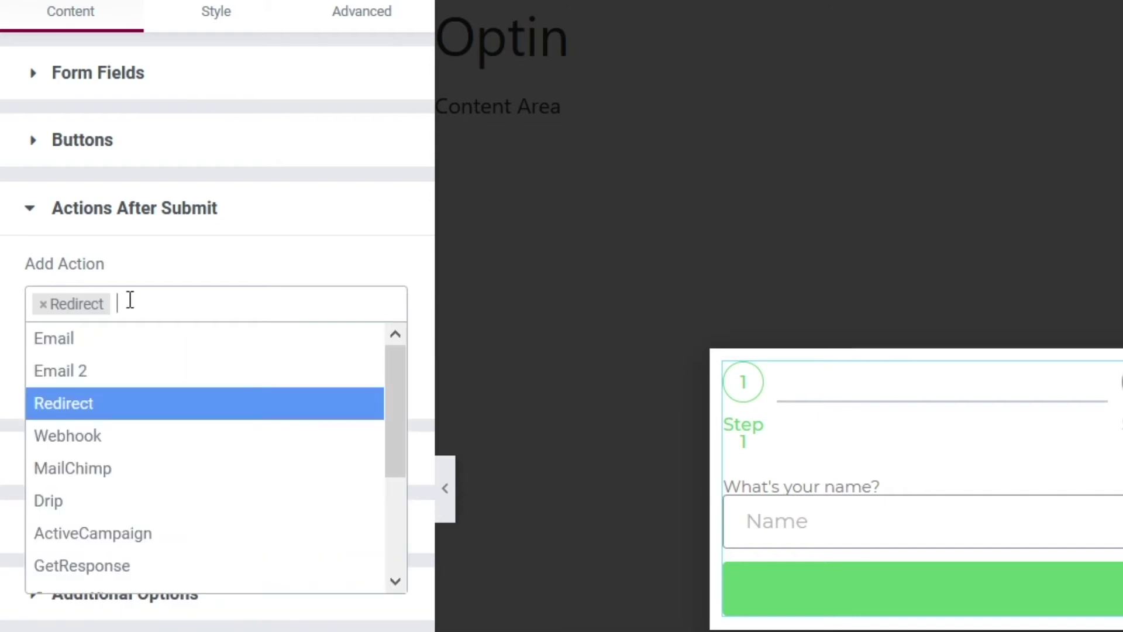
pyautogui.click(143, 467)
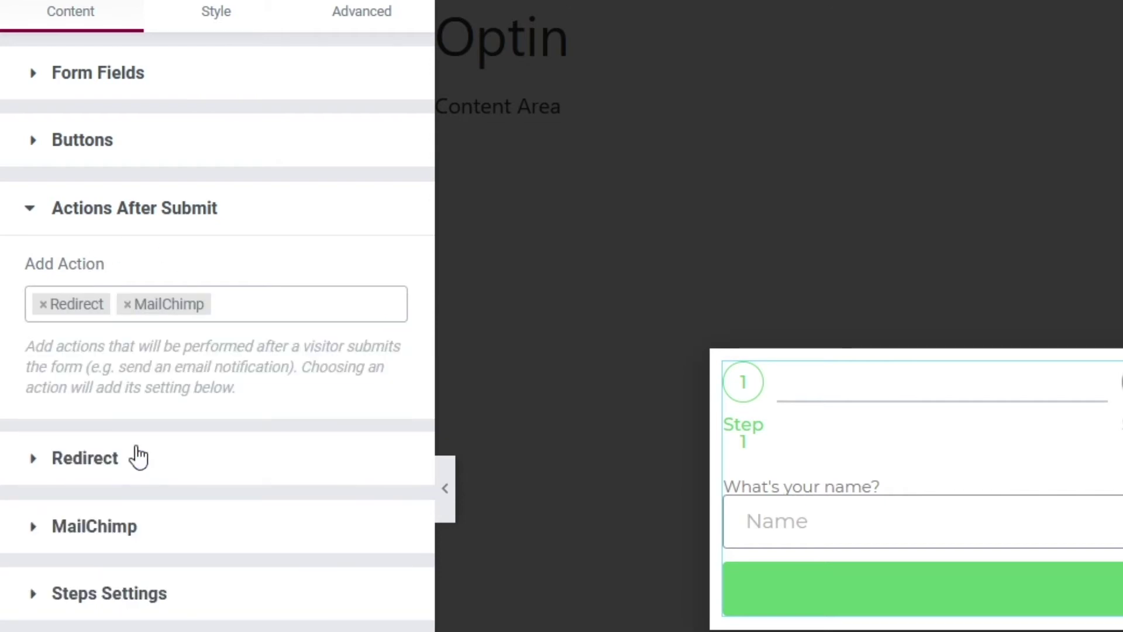
pyautogui.click(196, 456)
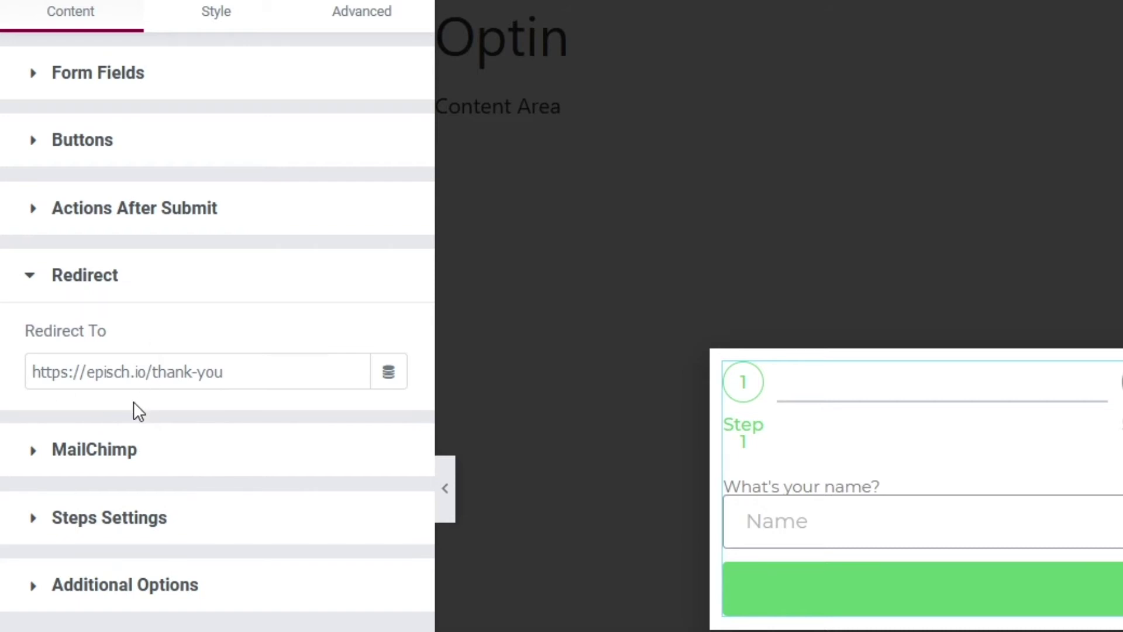
# Map MailChimp's Email and Name to the e-mail and 'What's your name?' questions
pyautogui.click(108, 429)
pyautogui.click(39, 350)
pyautogui.scroll(-3, 39, 354)
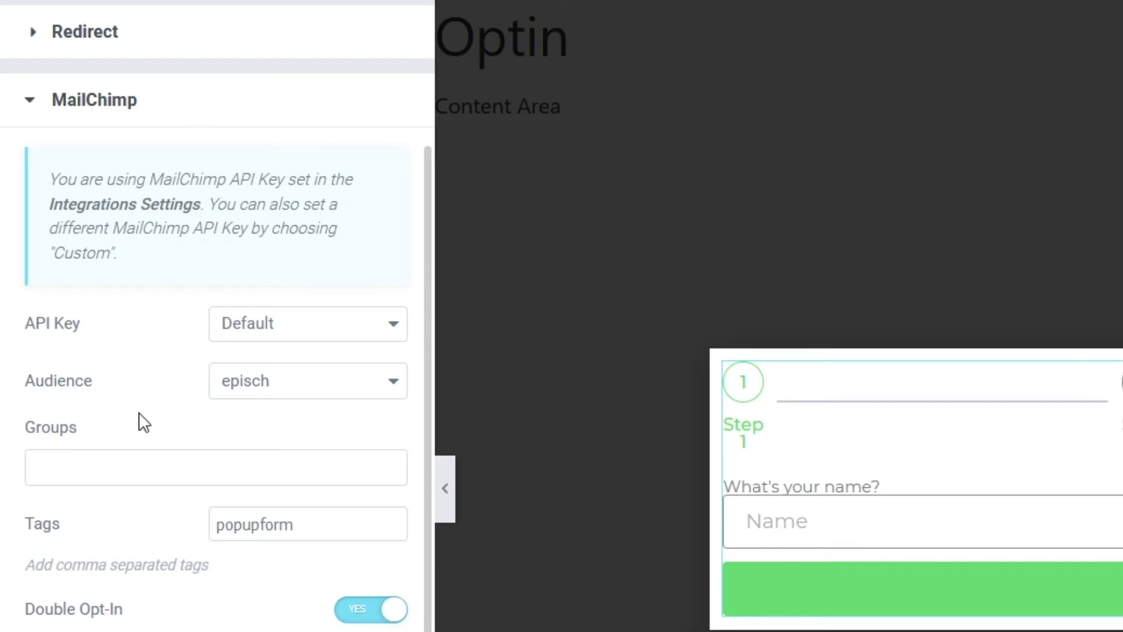
pyautogui.scroll(-1, 144, 421)
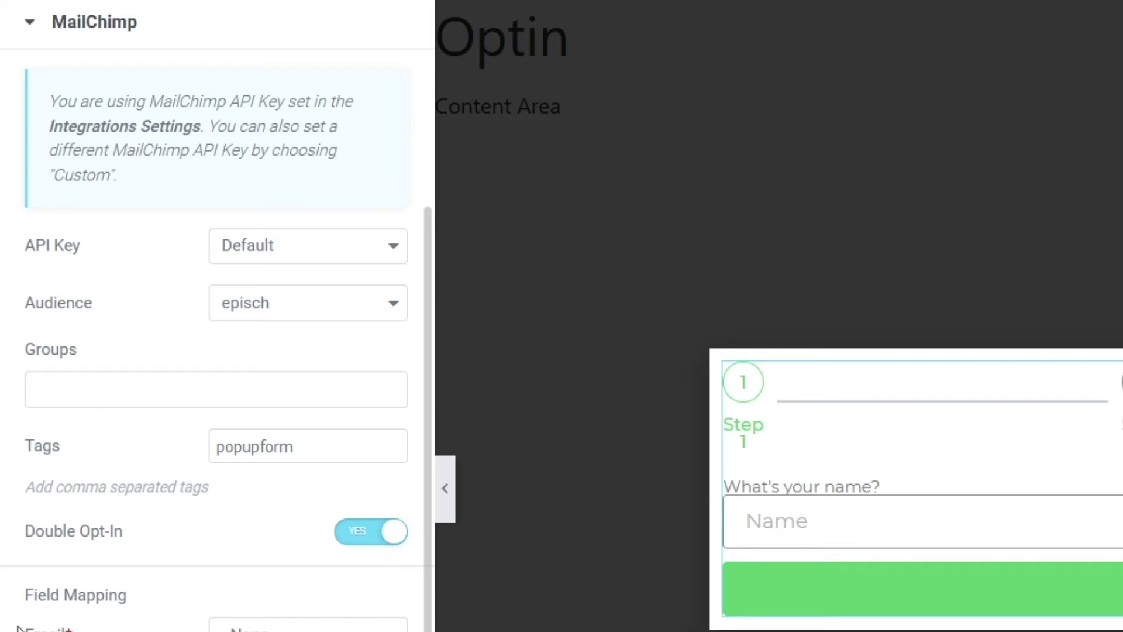
pyautogui.click(299, 348)
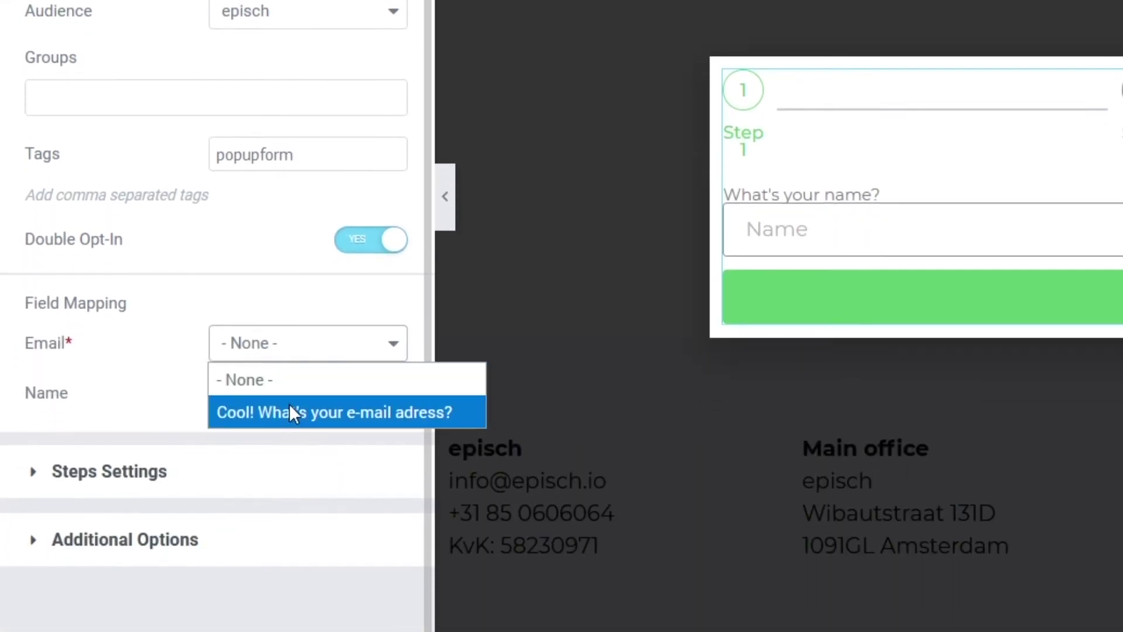
pyautogui.click(289, 413)
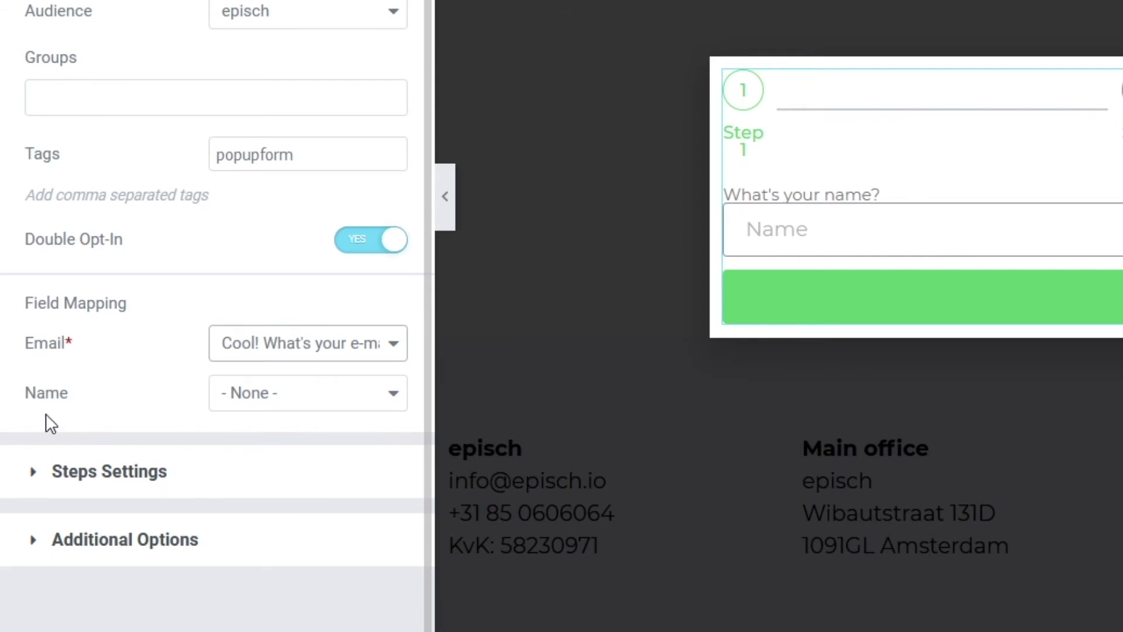
pyautogui.click(285, 399)
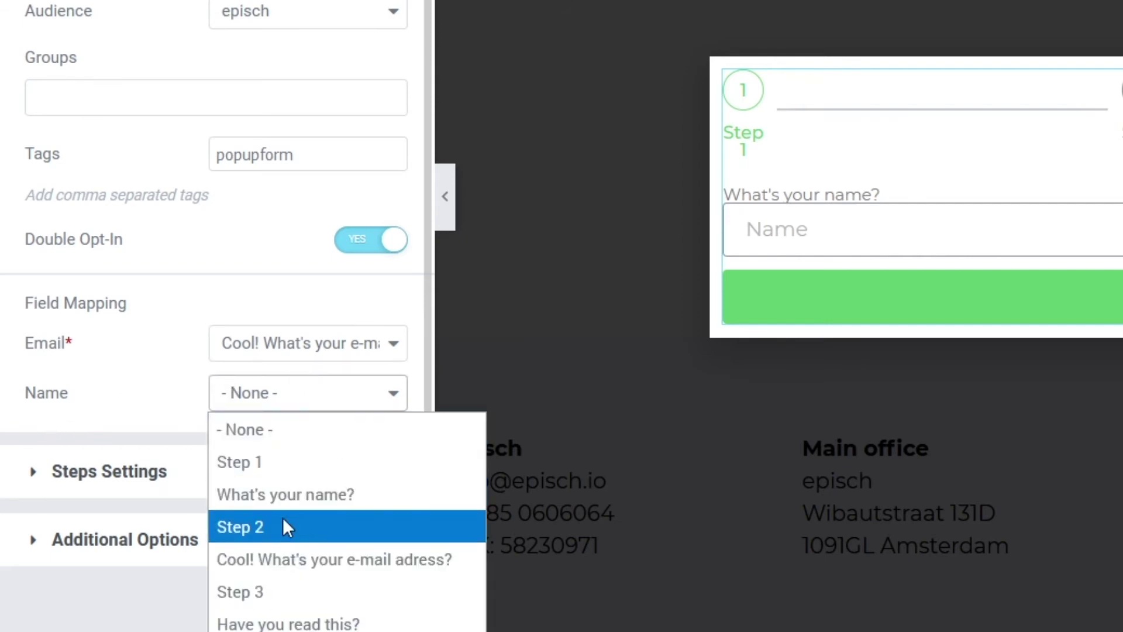
pyautogui.click(279, 493)
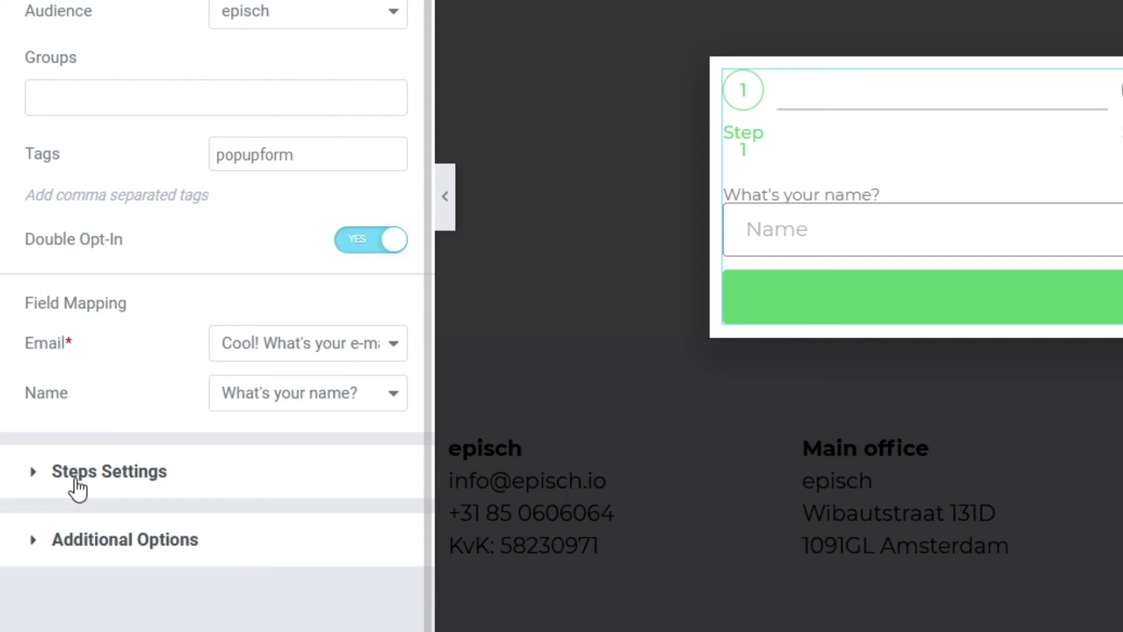
# Set the step indicator type to Number
pyautogui.click(77, 489)
pyautogui.click(264, 186)
pyautogui.click(252, 317)
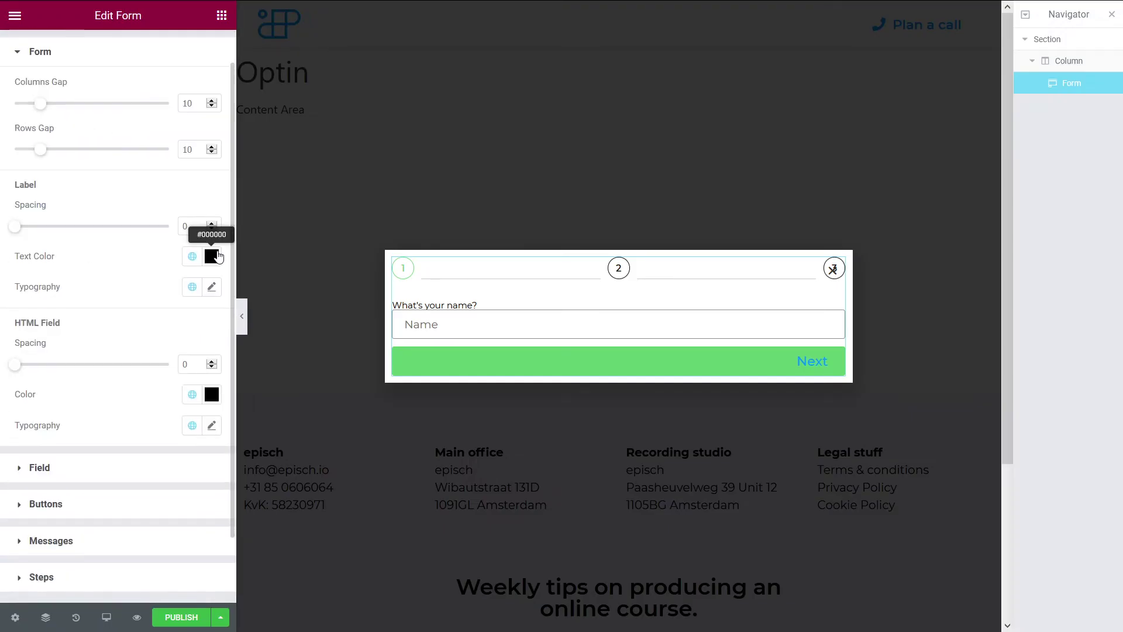
# Style the form buttons with 18 px Montserrat at weight 500, then select the form's section
pyautogui.click(212, 286)
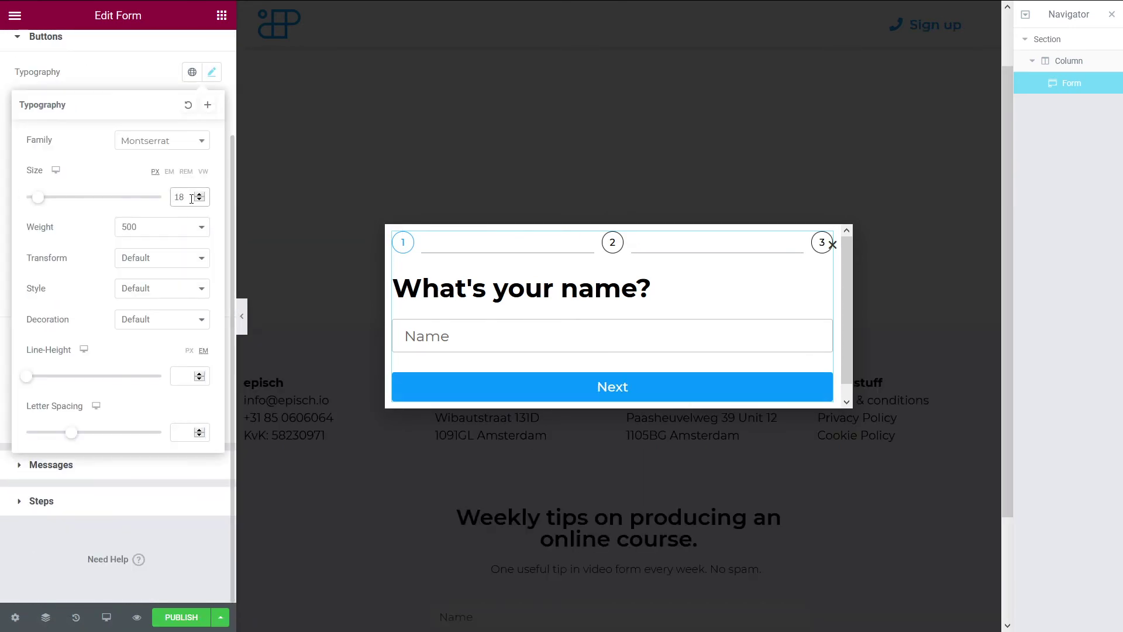
pyautogui.scroll(5, 173, 354)
pyautogui.click(114, 92)
pyautogui.scroll(-2, 115, 94)
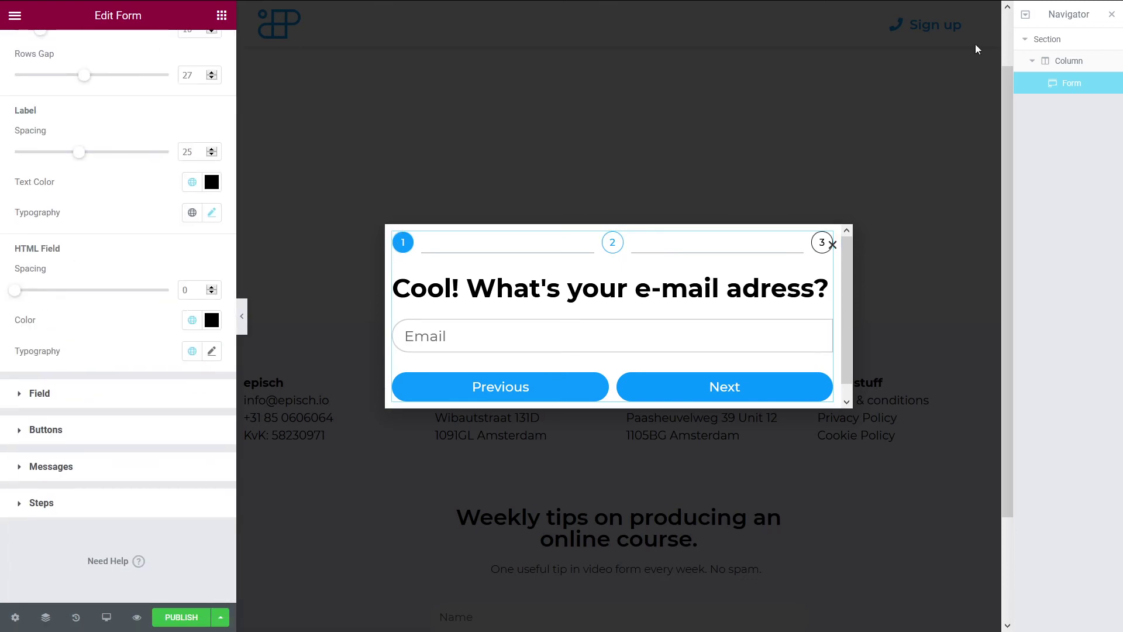
pyautogui.click(1040, 41)
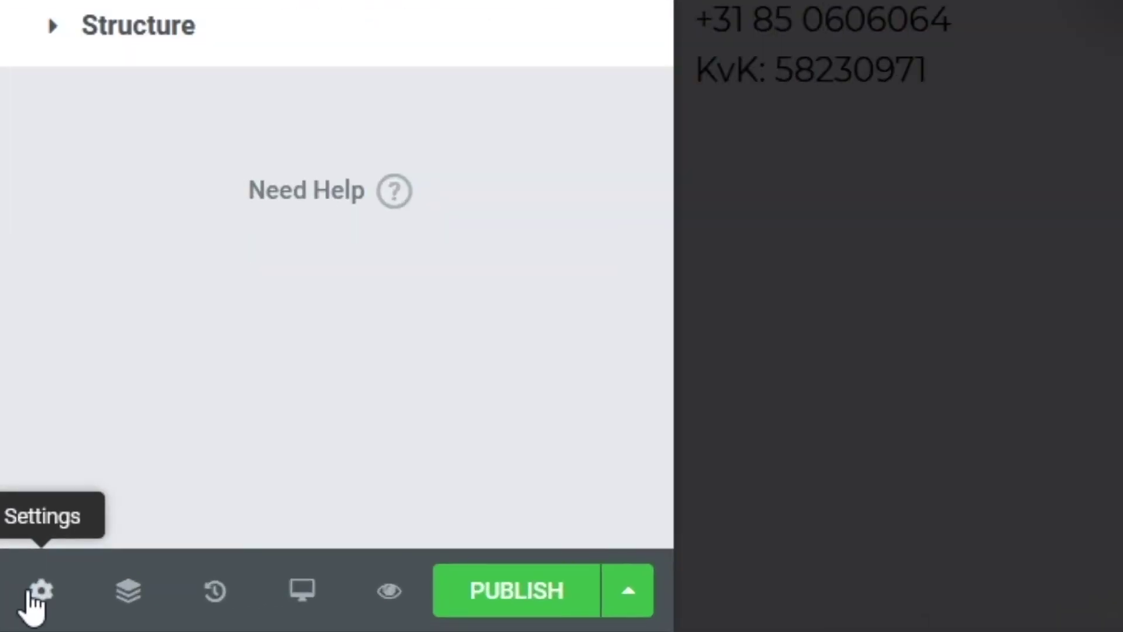
# Hide the popup's close button and set its entrance animation to Zoom In
pyautogui.click(35, 592)
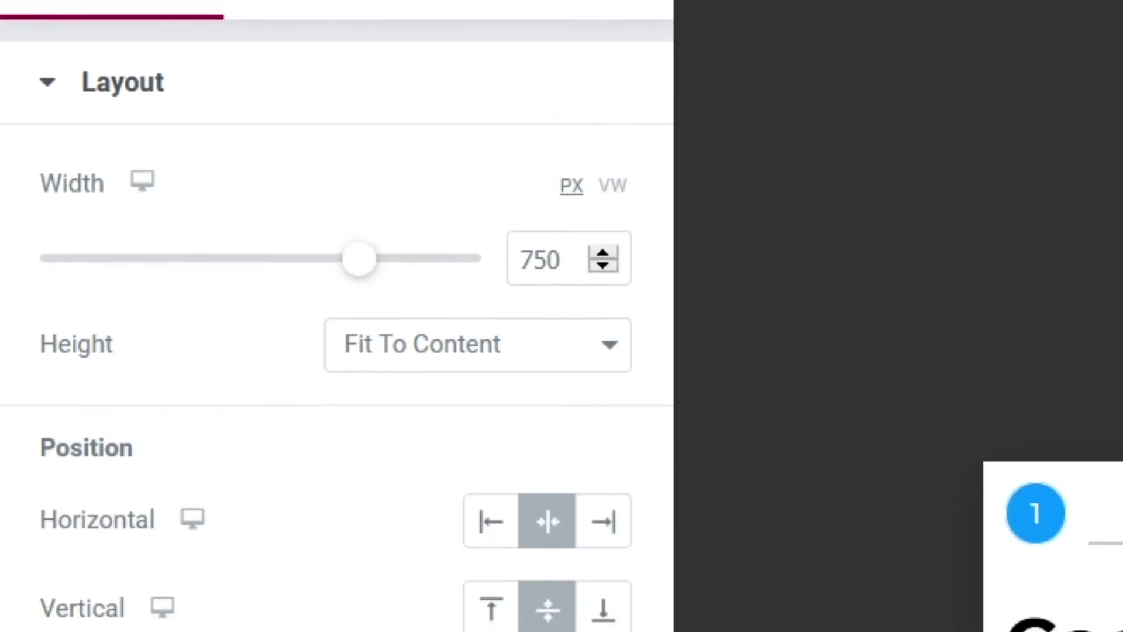
pyautogui.click(558, 435)
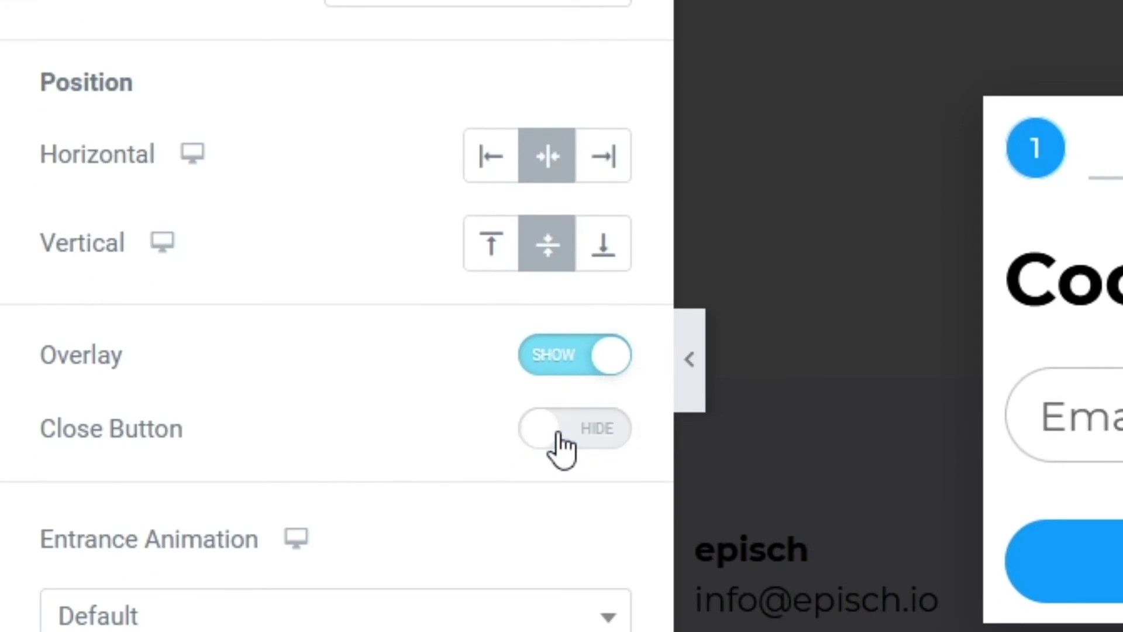
pyautogui.click(180, 119)
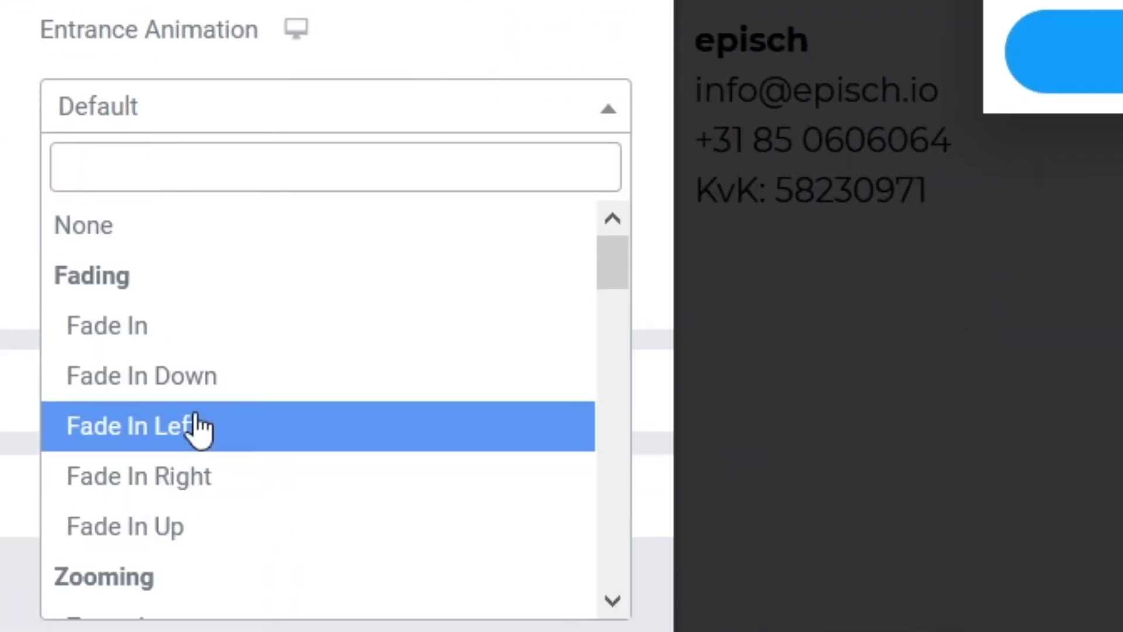
pyautogui.scroll(-1, 195, 431)
pyautogui.click(117, 535)
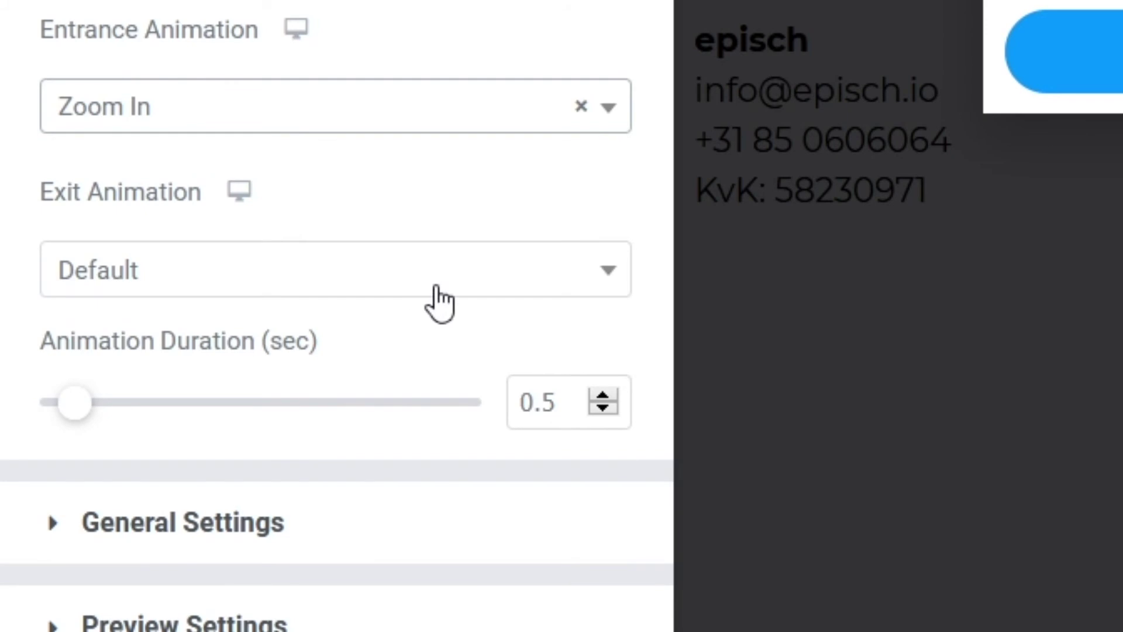
pyautogui.click(379, 280)
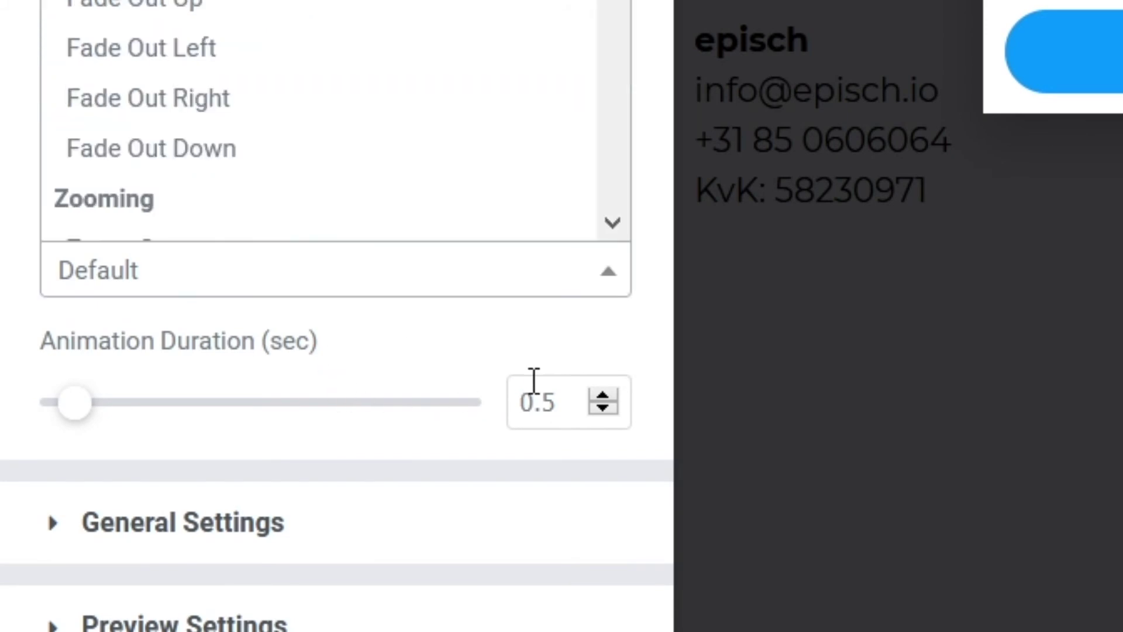
pyautogui.click(534, 382)
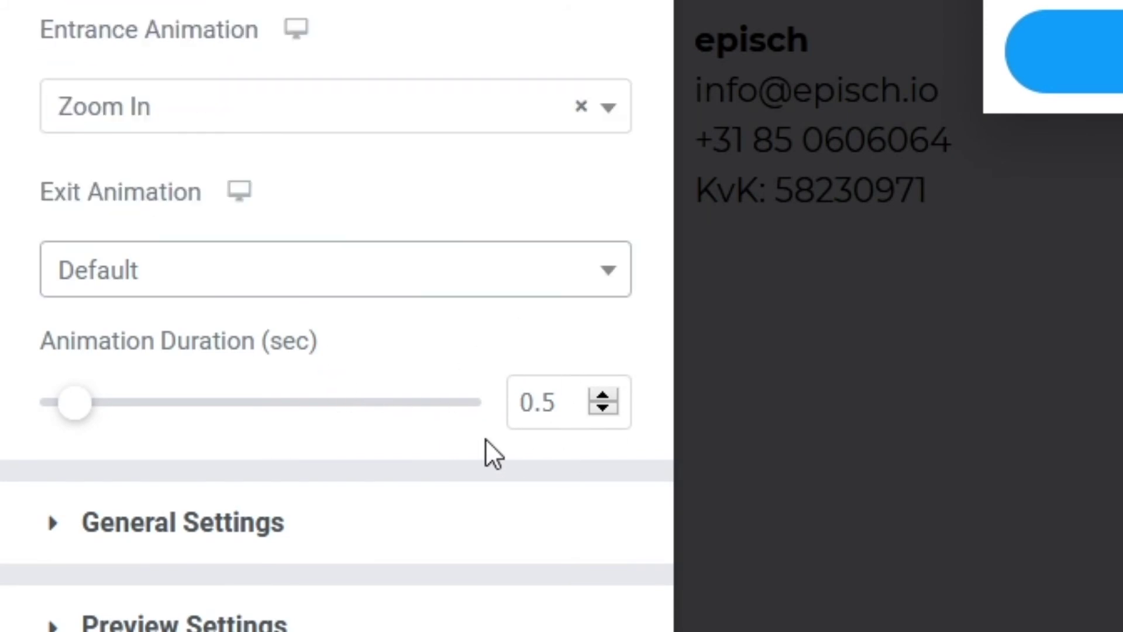
pyautogui.scroll(5, 492, 452)
pyautogui.scroll(3, 395, 263)
# Give the popup a 15 px border radius and 30 px padding
pyautogui.click(295, 96)
pyautogui.click(325, 519)
pyautogui.write('2')
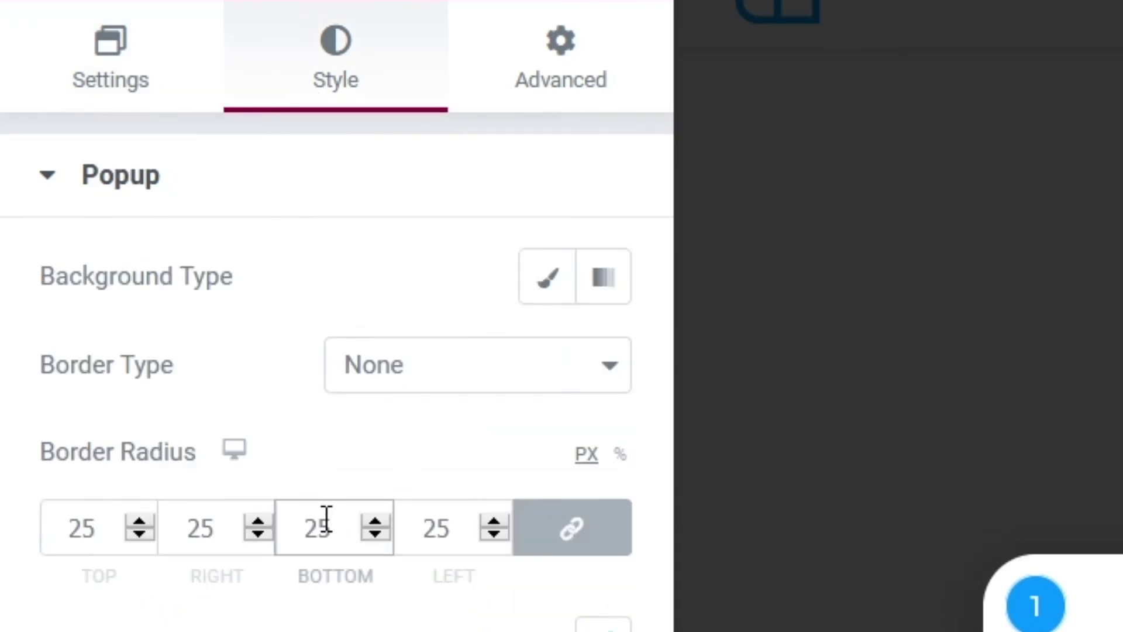
pyautogui.write('5')
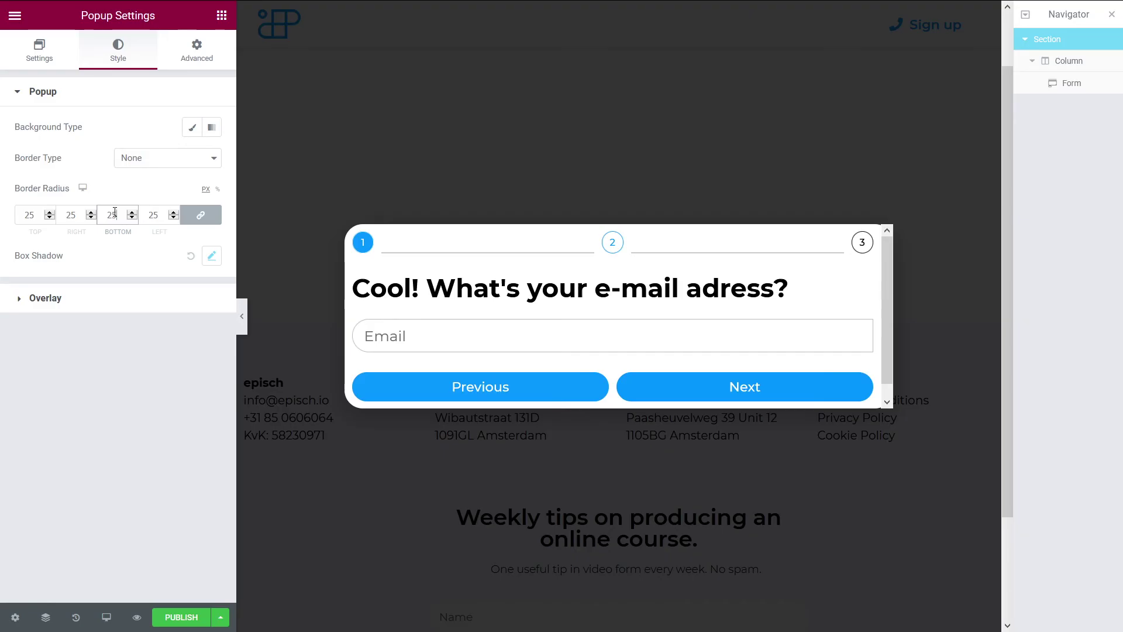
pyautogui.press('BackSpace')
pyautogui.press('BackSpace')
pyautogui.click(168, 62)
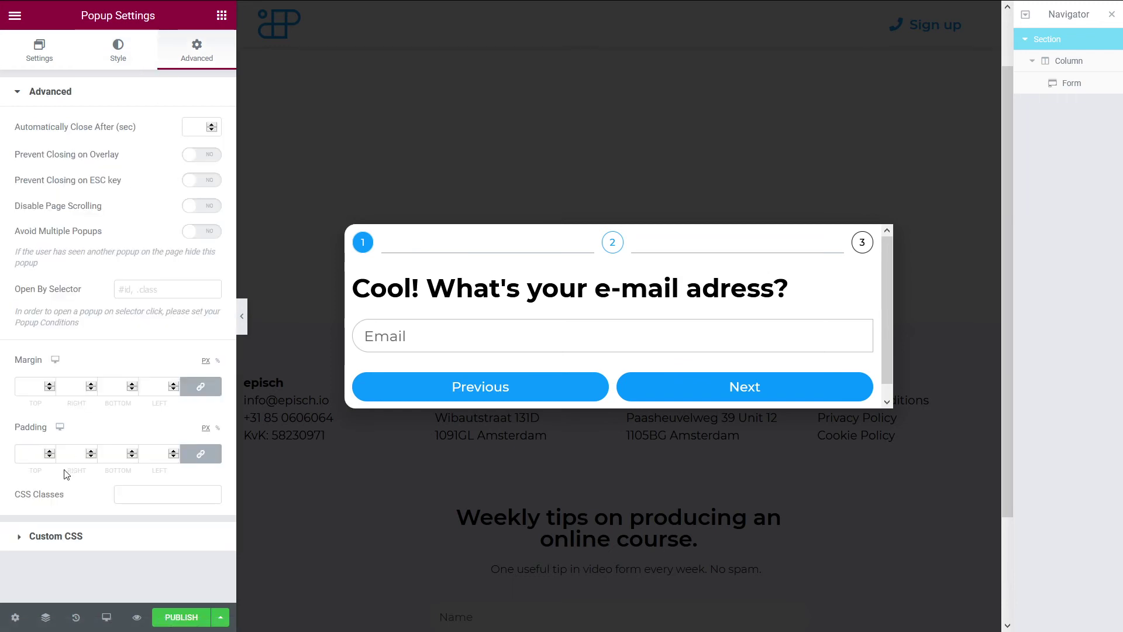
pyautogui.click(68, 453)
pyautogui.write('30')
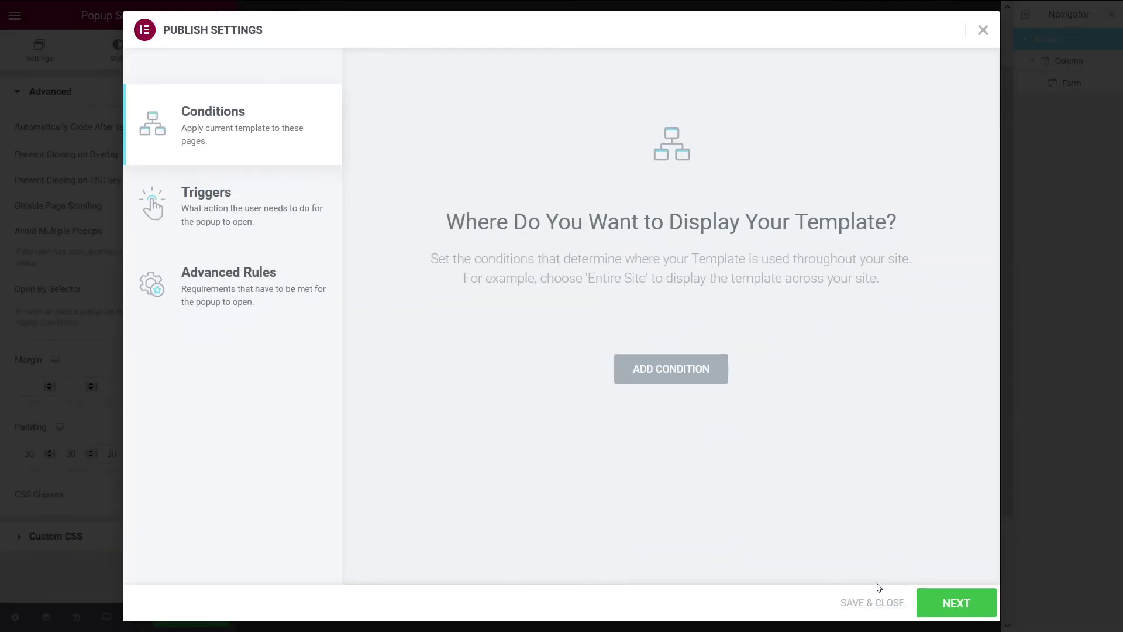
# Publish the Optin popup so it goes live
pyautogui.click(869, 605)
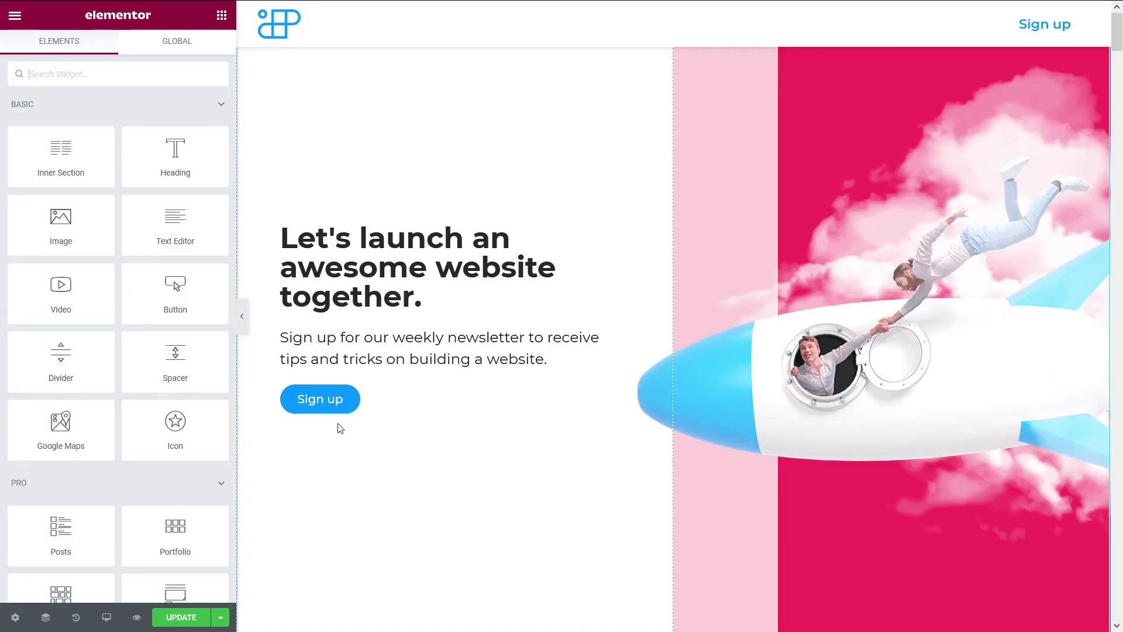
# Set the Sign up button's link to the Popup dynamic tag with action Open Popup
pyautogui.click(620, 396)
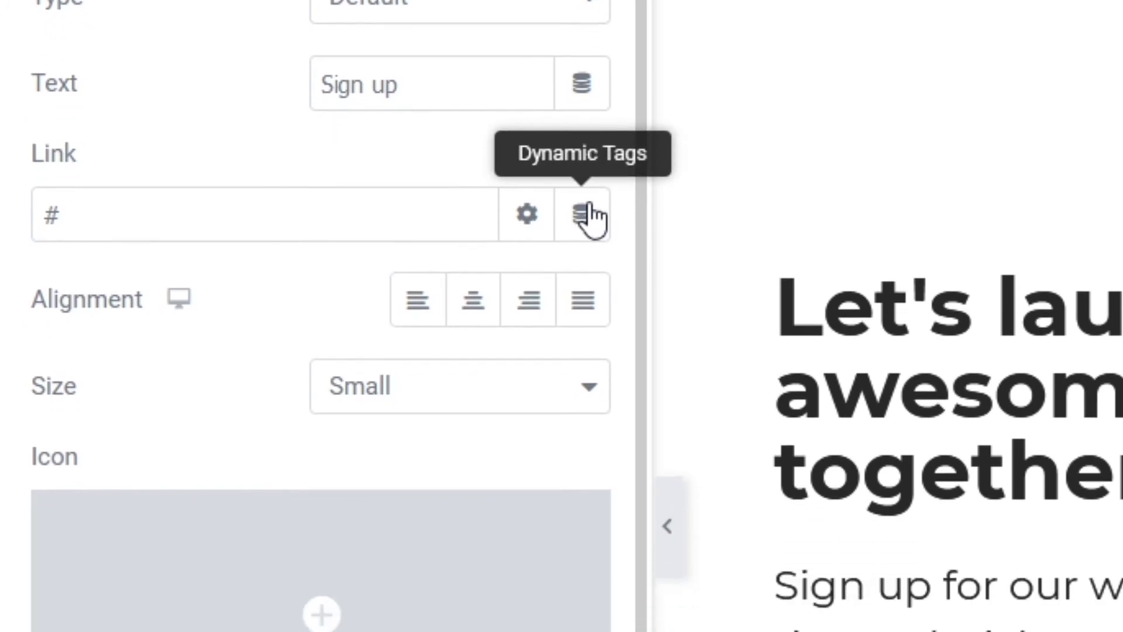
pyautogui.click(582, 214)
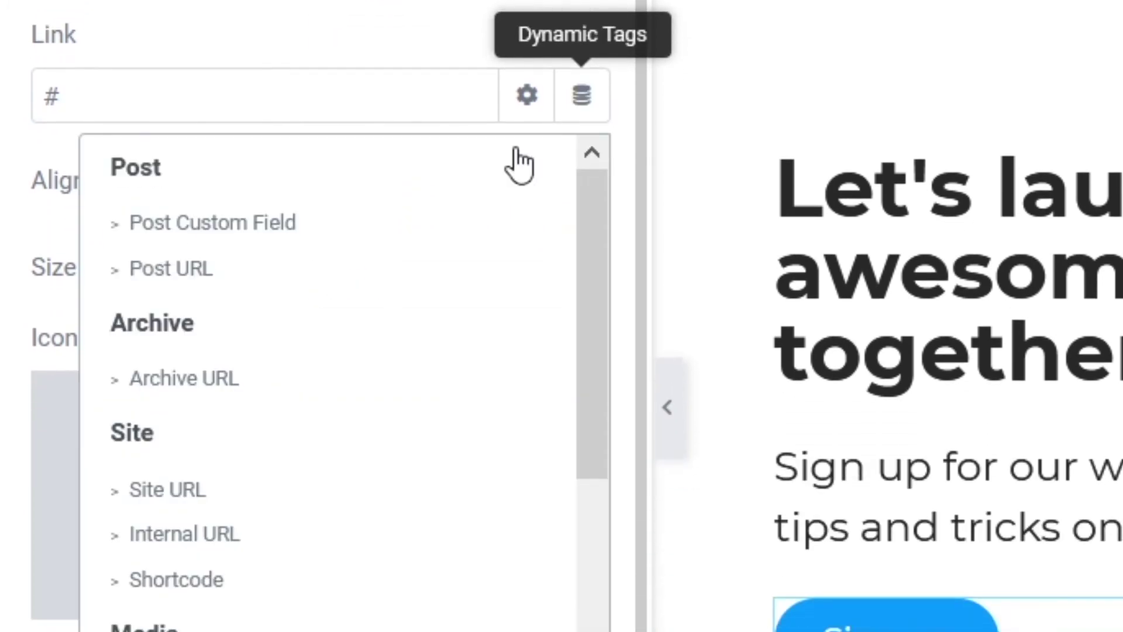
pyautogui.scroll(-3, 240, 436)
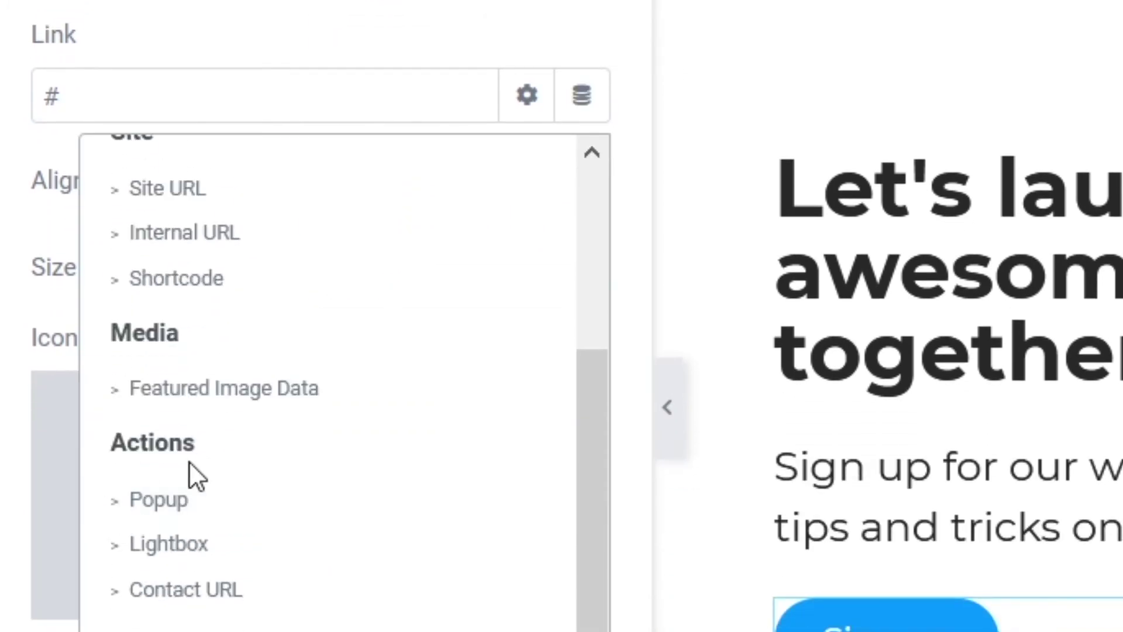
pyautogui.click(122, 503)
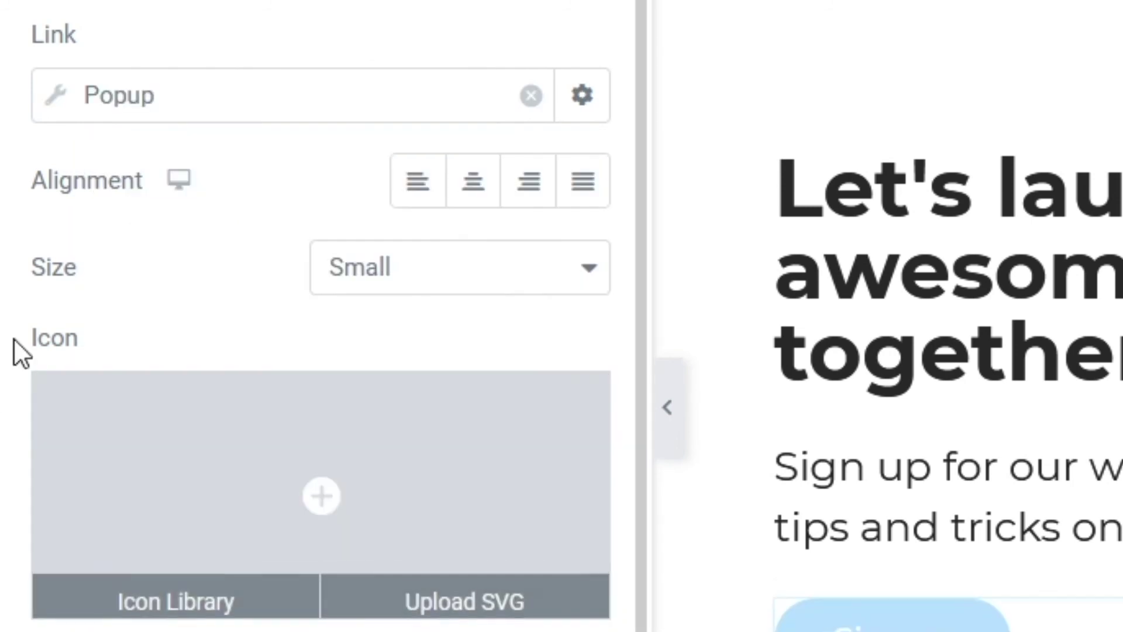
pyautogui.click(139, 114)
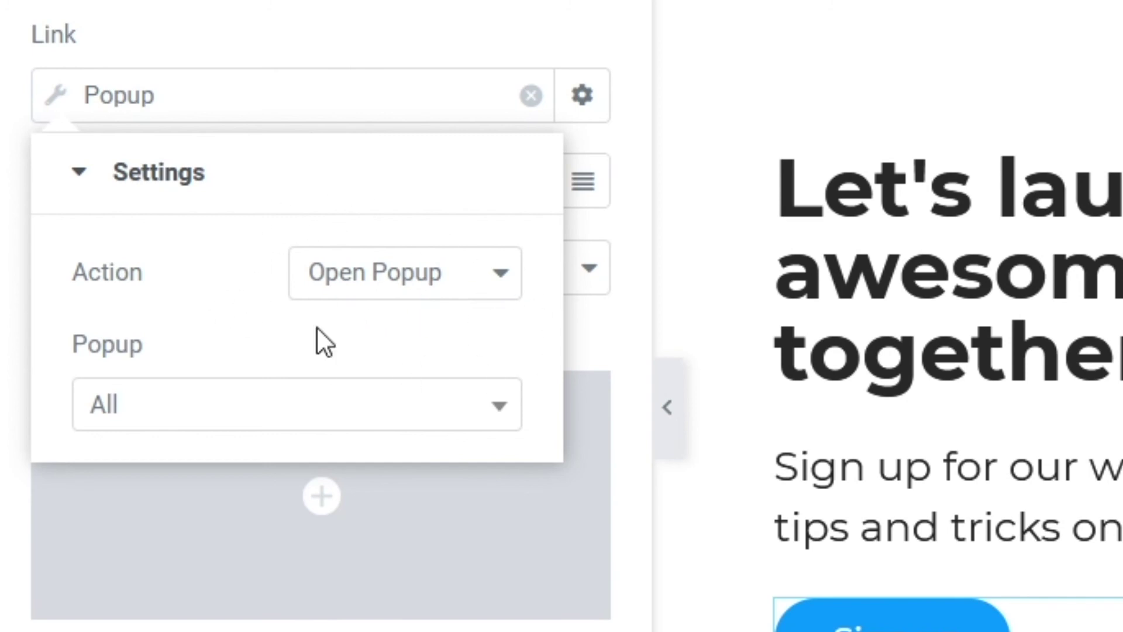
# Choose the Optin (Template) popup as the target and update the landing page
pyautogui.click(166, 419)
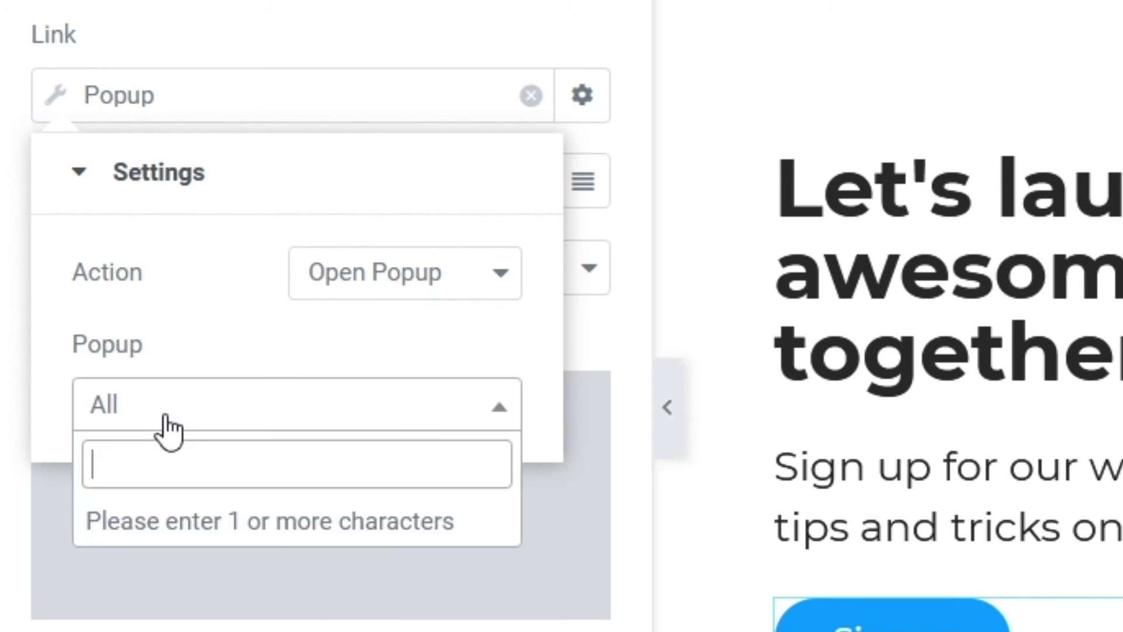
pyautogui.write('op')
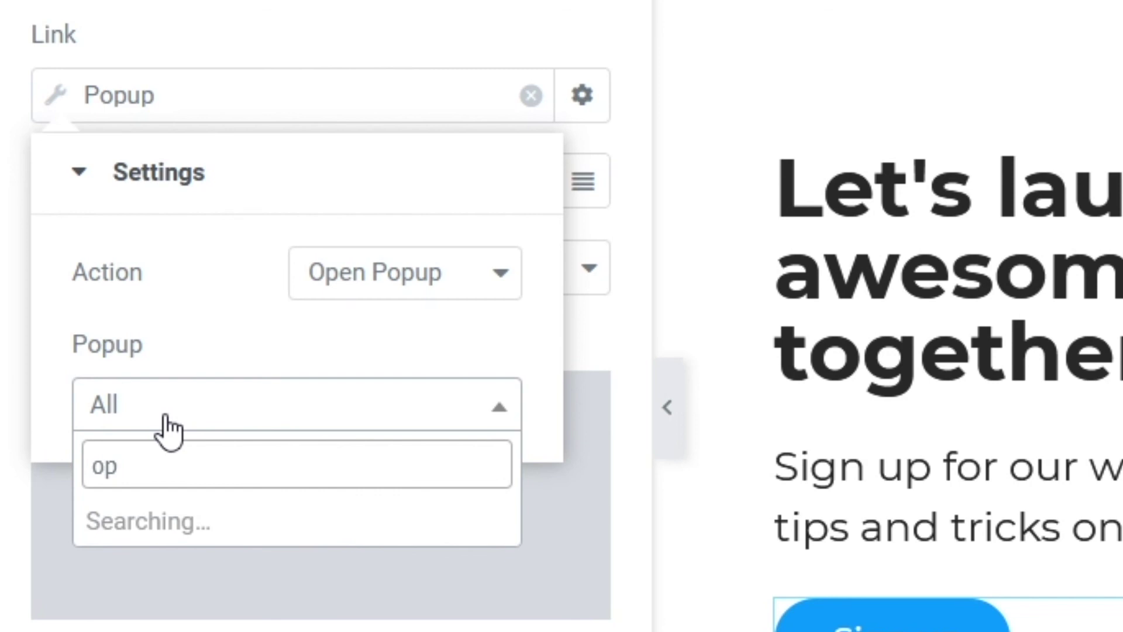
pyautogui.write('ti')
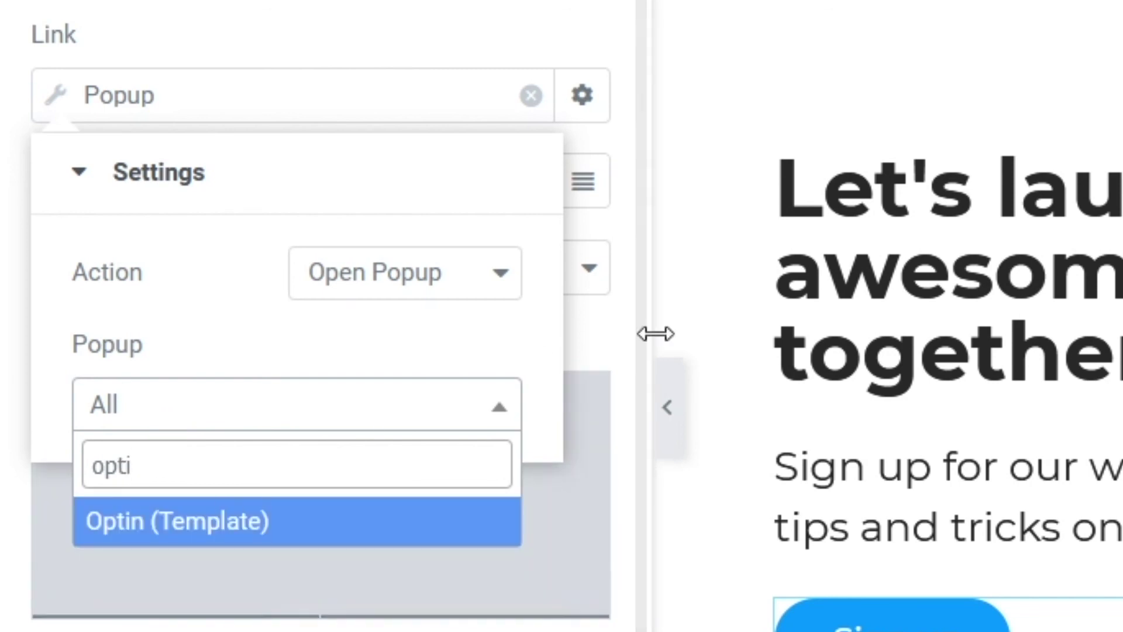
pyautogui.click(273, 524)
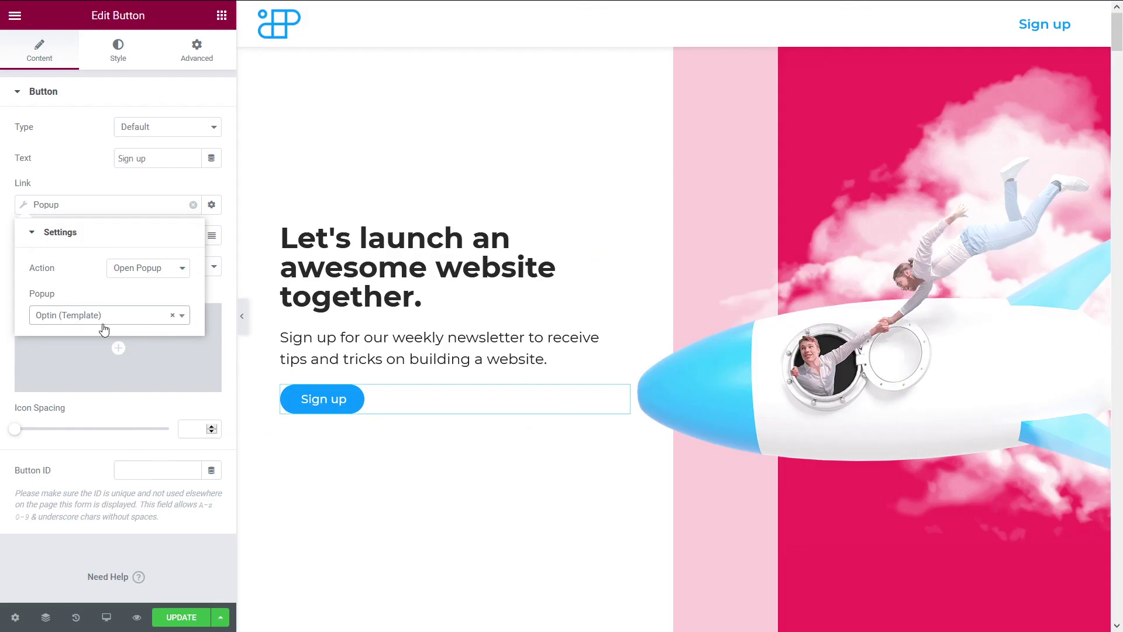
pyautogui.click(179, 617)
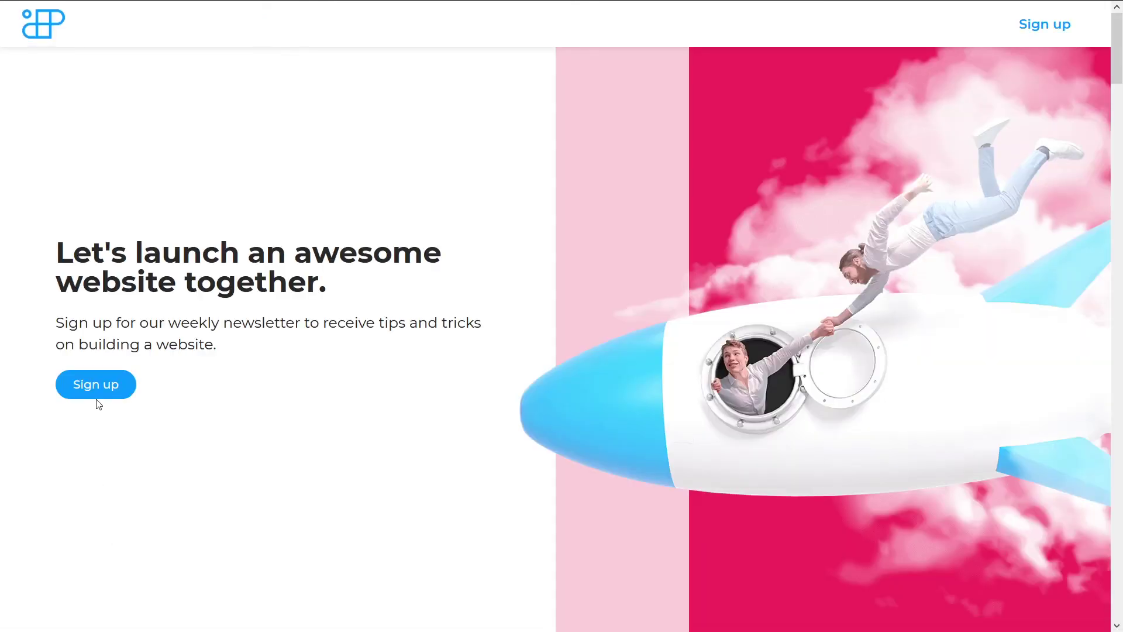
# In preview, open the popup via Sign up, submit a name and suggested email, reaching the terms step
pyautogui.click(98, 390)
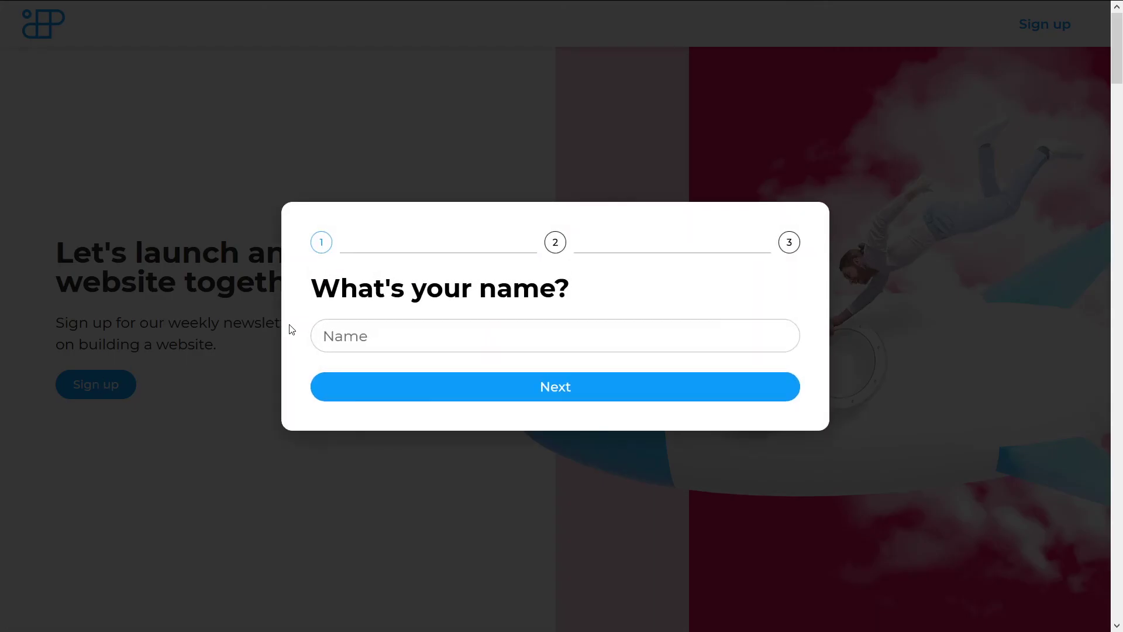
pyautogui.write('Gri')
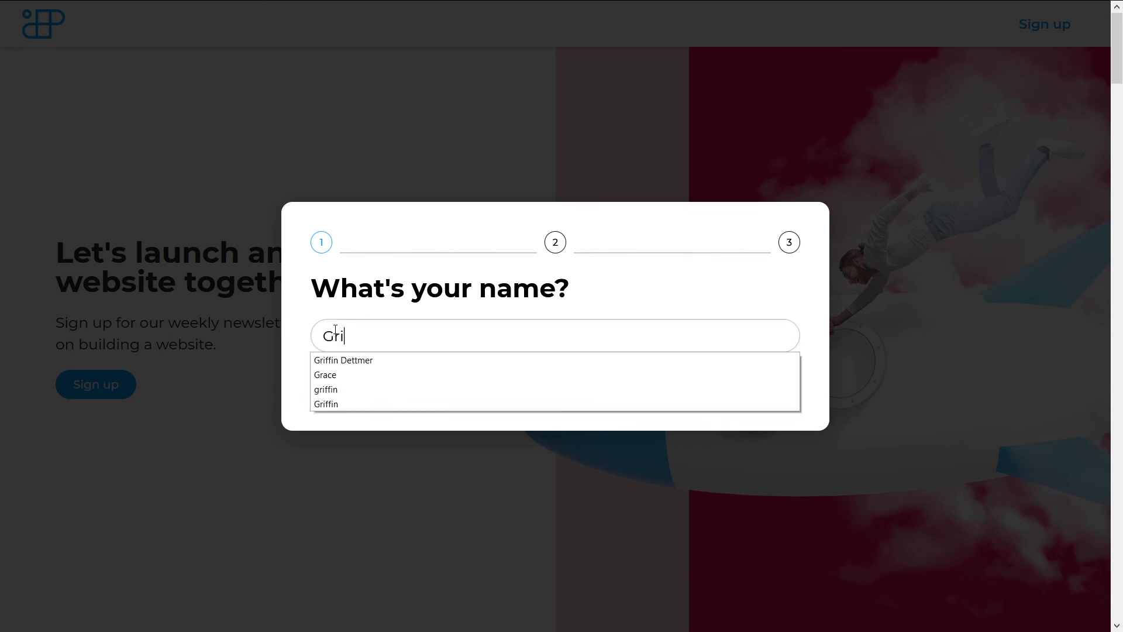
pyautogui.write('ffin')
pyautogui.press('Return')
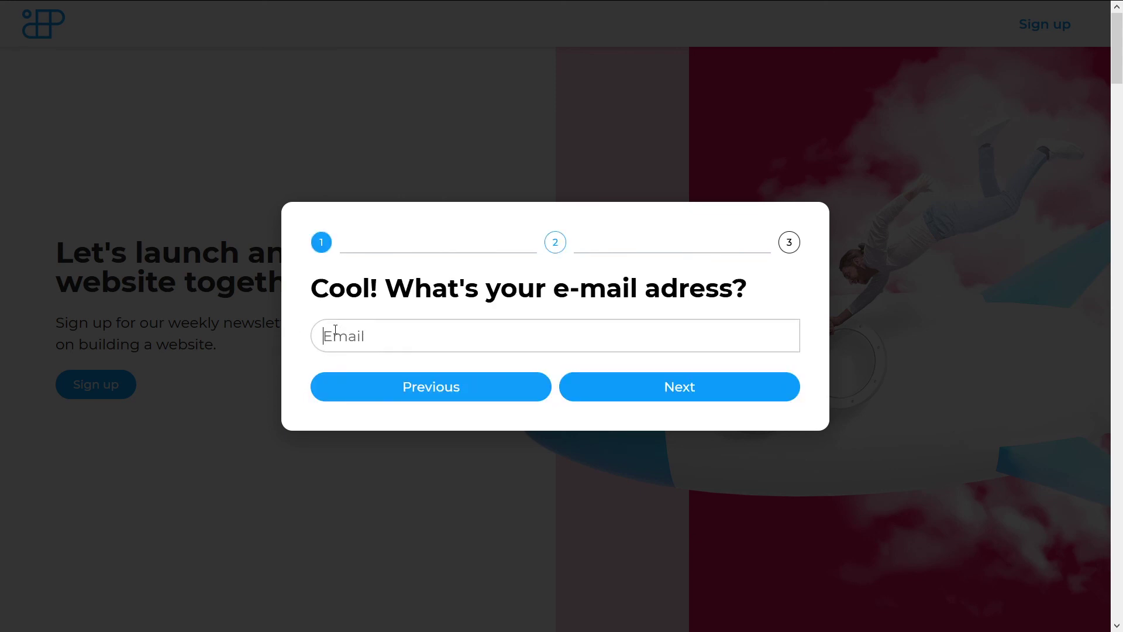
pyautogui.write('griffin')
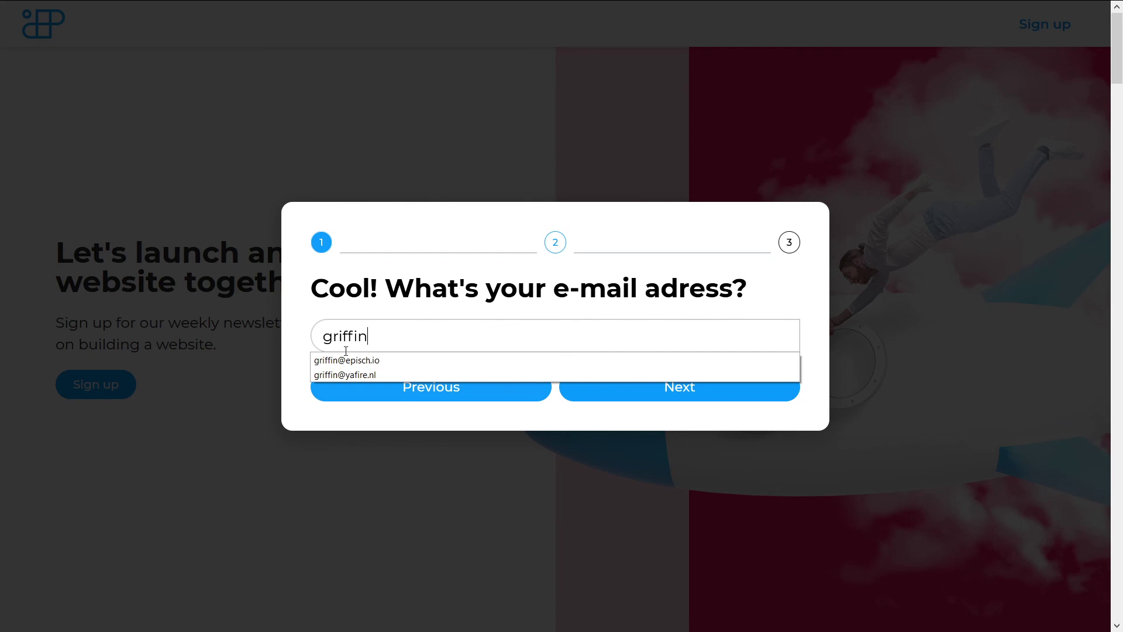
pyautogui.click(346, 359)
pyautogui.click(624, 387)
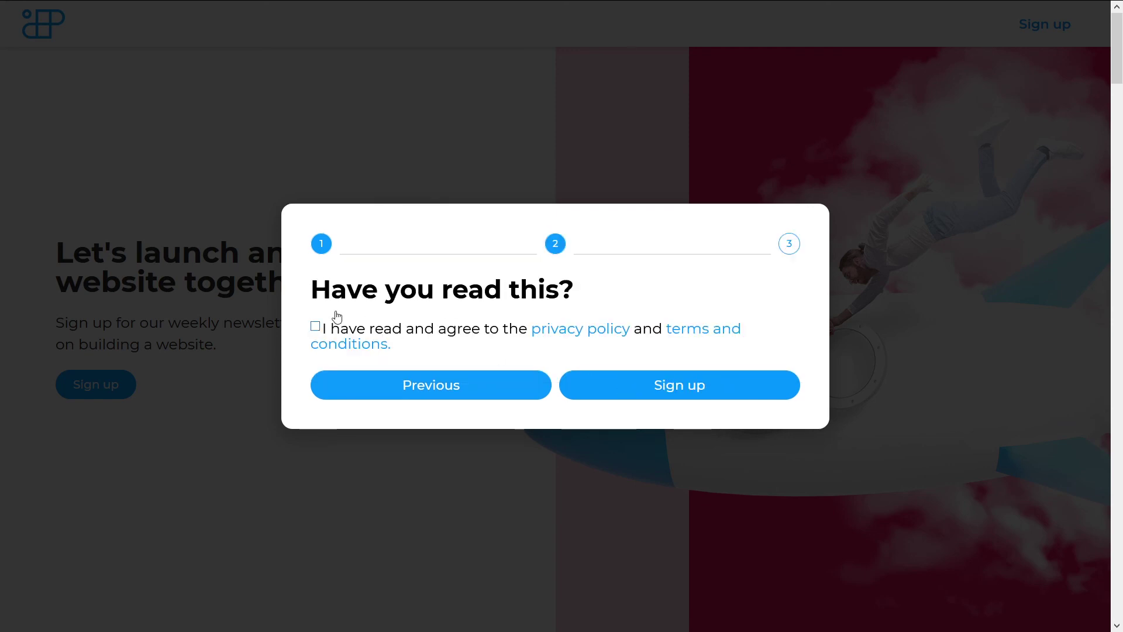